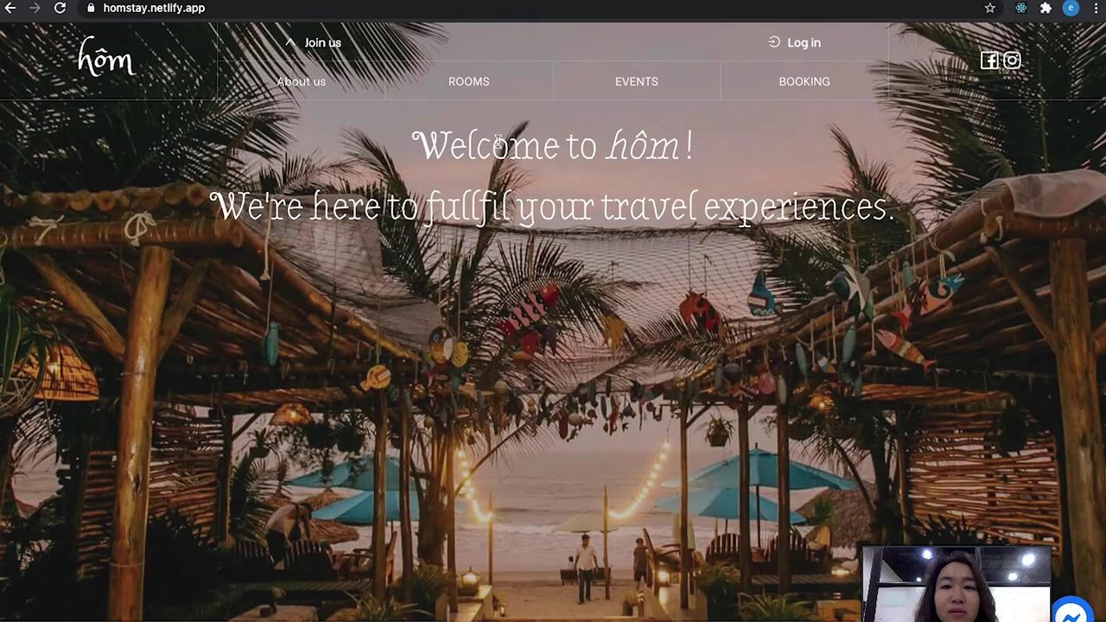
left_click(790, 43)
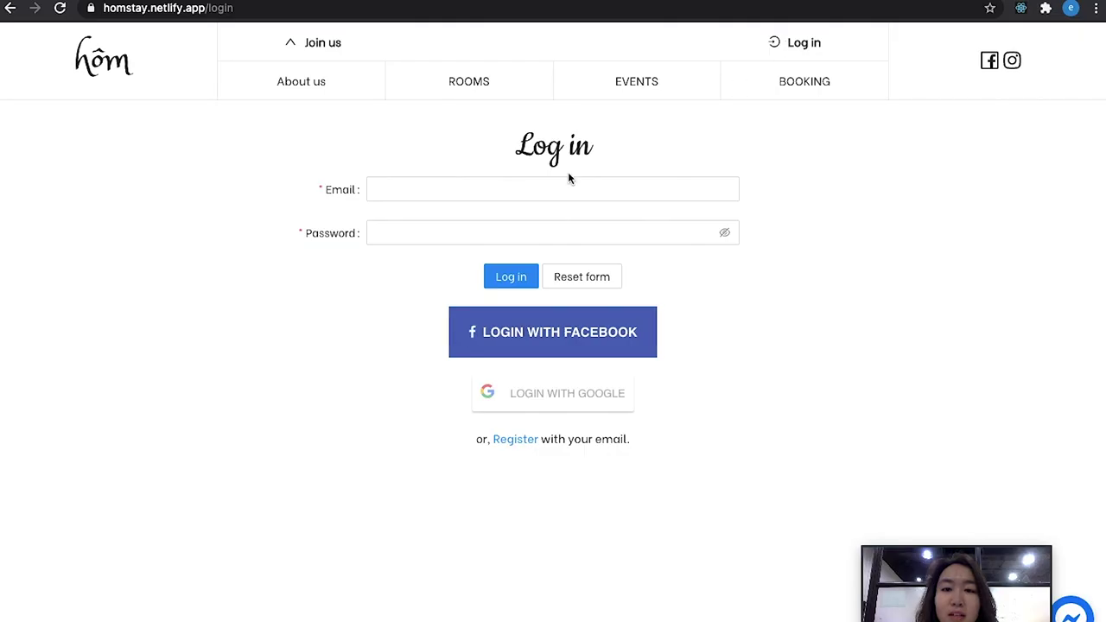
left_click(504, 188)
left_click(493, 220)
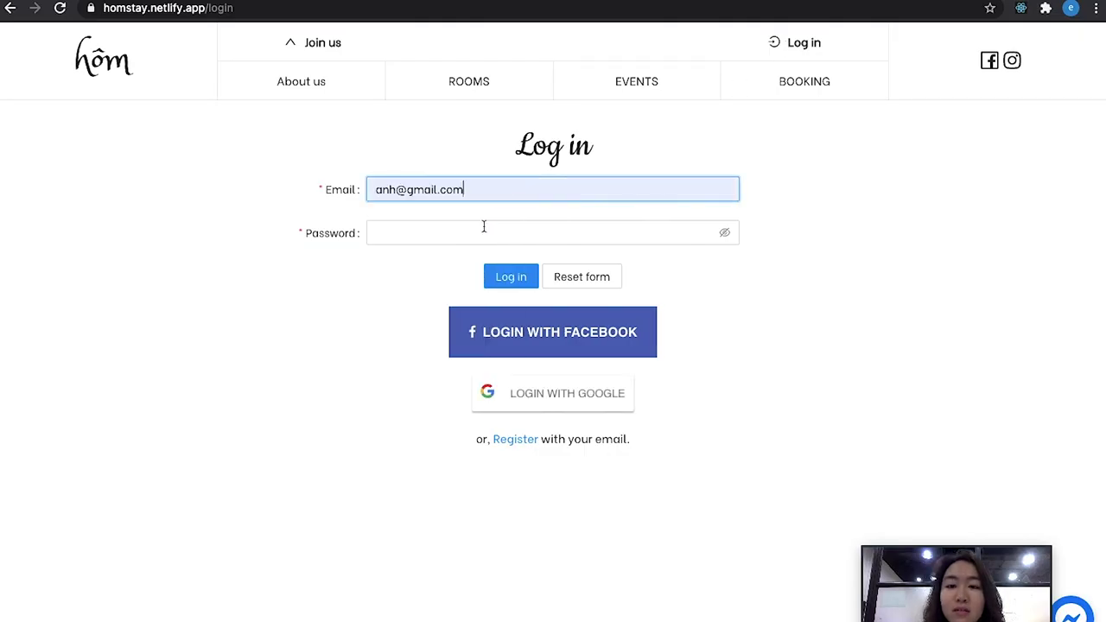
left_click(459, 230)
left_click(514, 283)
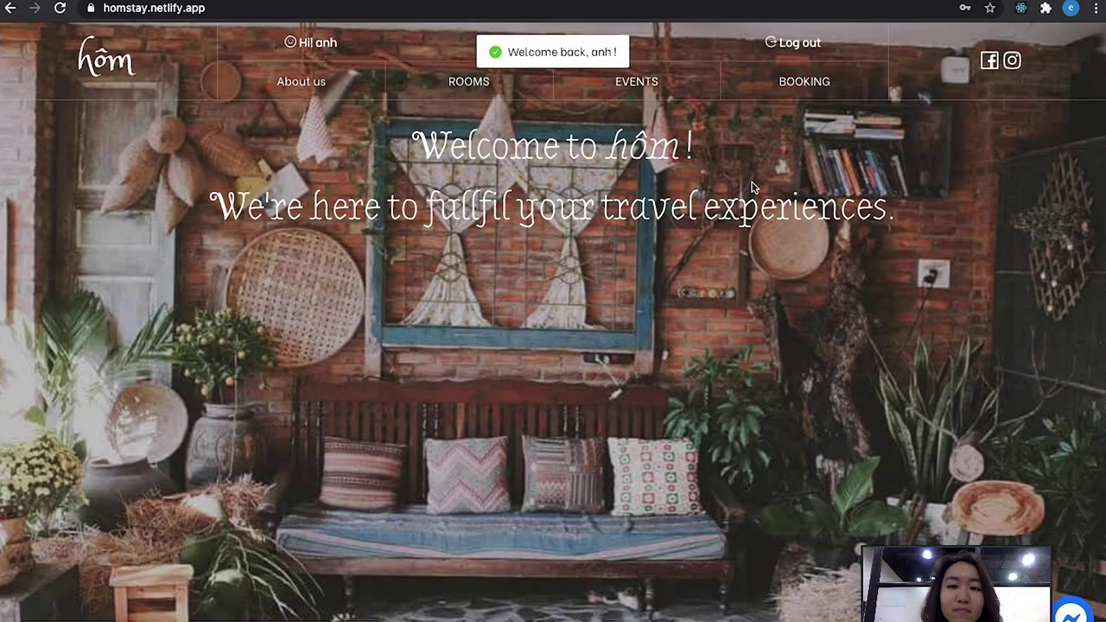
left_click(689, 216)
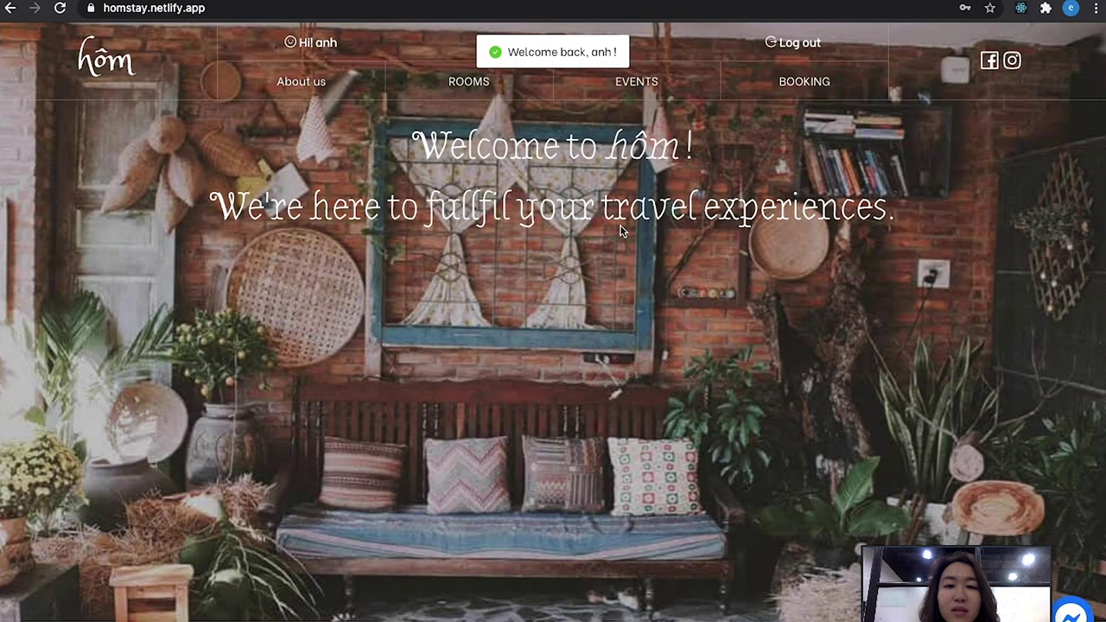
left_click(302, 87)
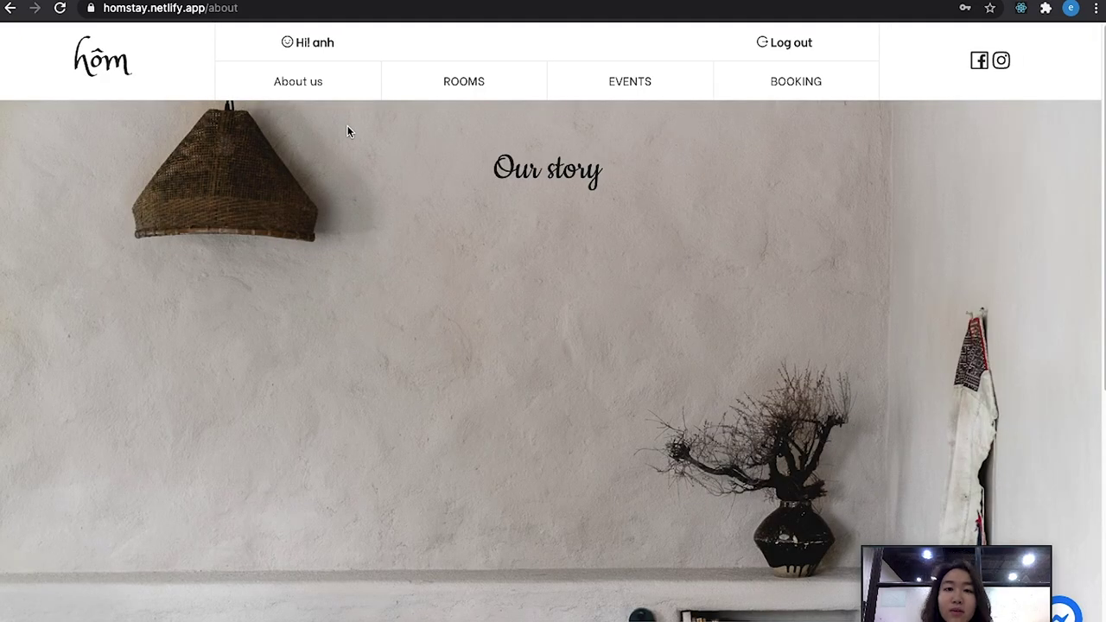
Browse the Rooms listing down to the Architect's Room.
left_click(483, 92)
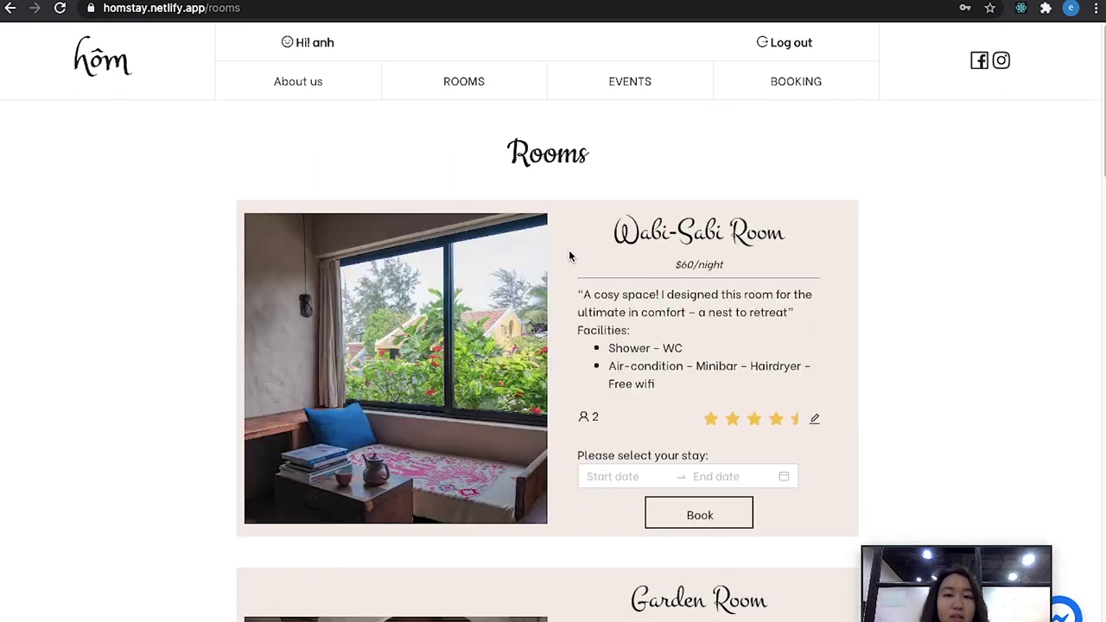
scroll(750, 282, "down", 1)
scroll(752, 281, "down", 2)
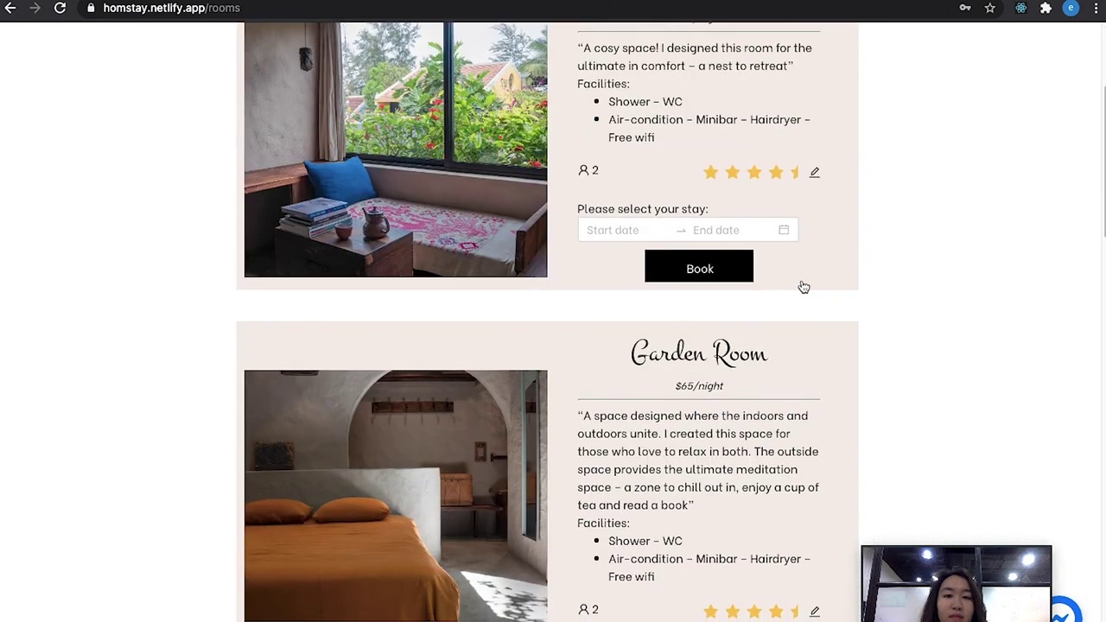
scroll(800, 286, "down", 3)
scroll(834, 289, "down", 2)
scroll(834, 281, "down", 6)
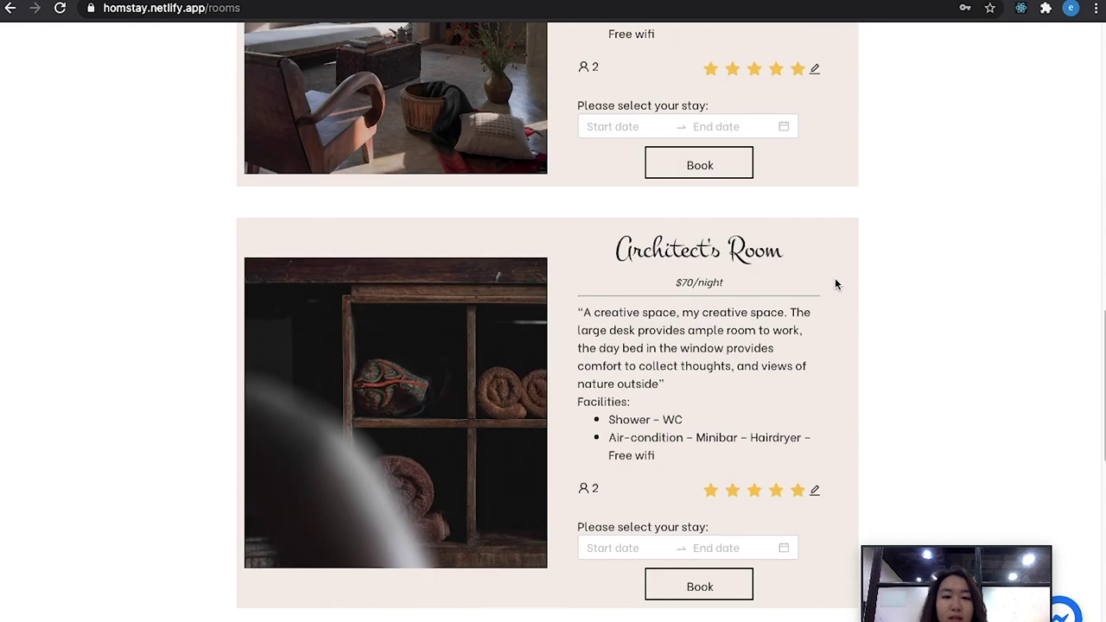
scroll(833, 278, "down", 2)
scroll(833, 276, "down", 1)
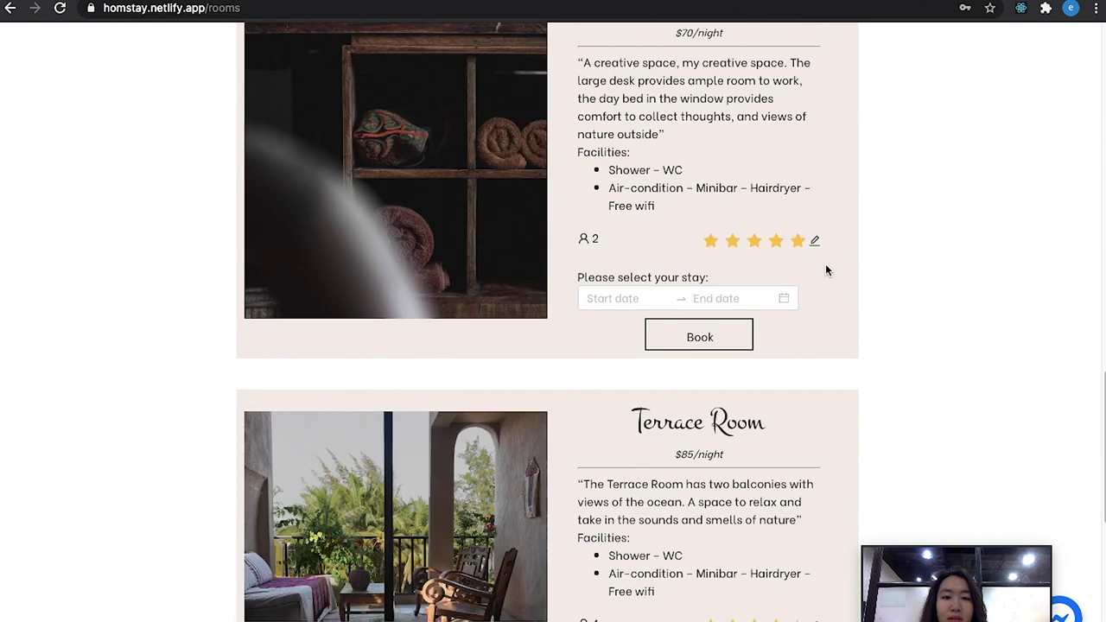
scroll(824, 264, "up", 2)
Book the Architect's Room for 18–20 November 2020.
left_click(627, 448)
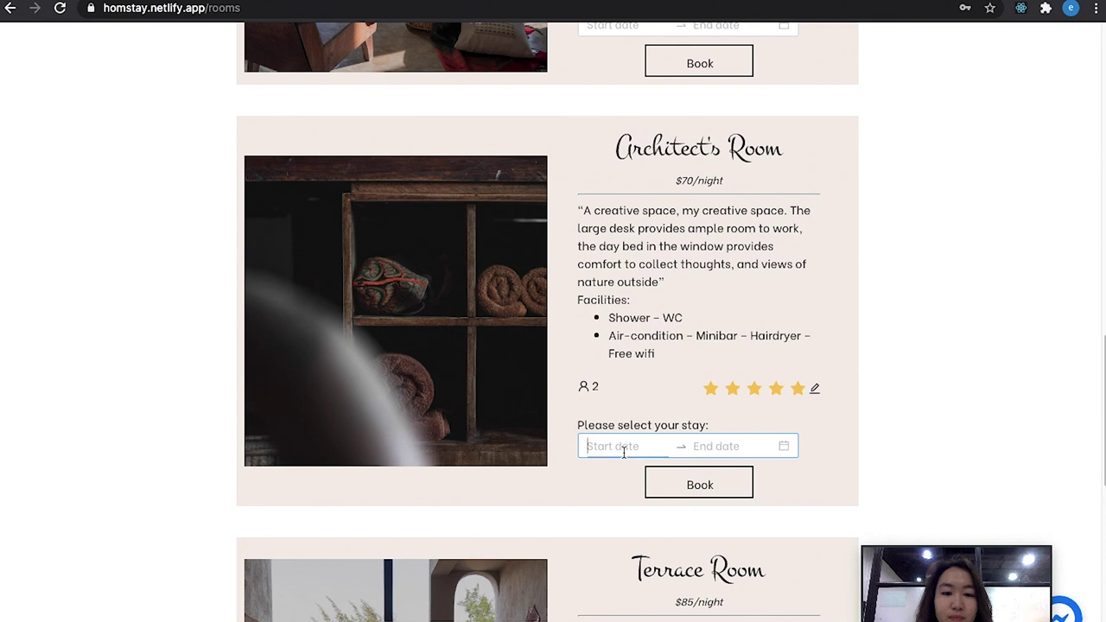
scroll(642, 529, "down", 2)
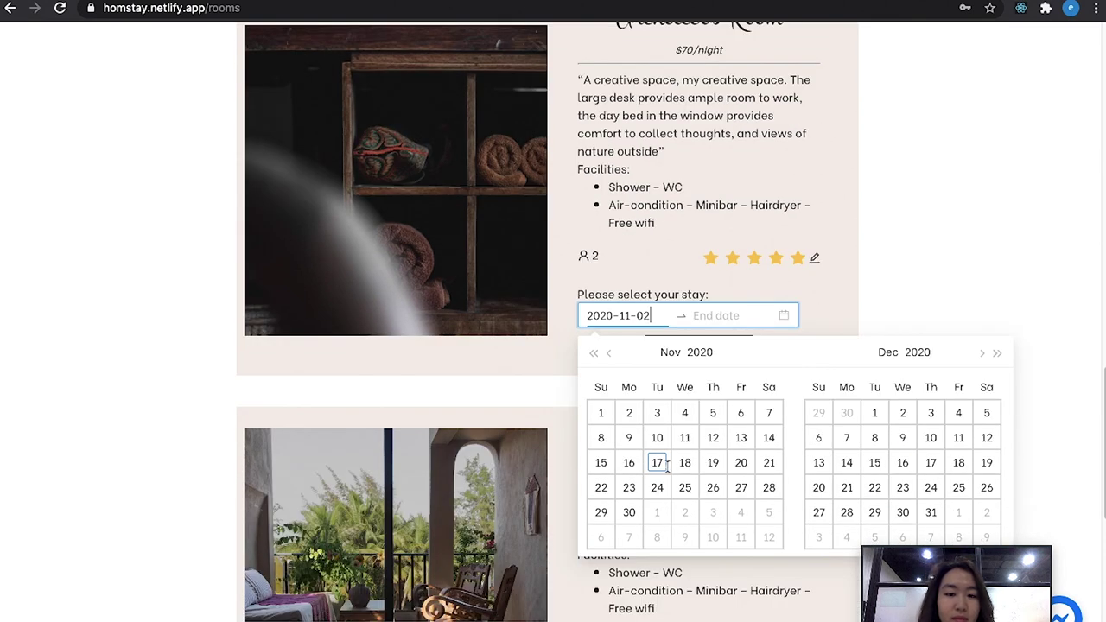
left_click(684, 465)
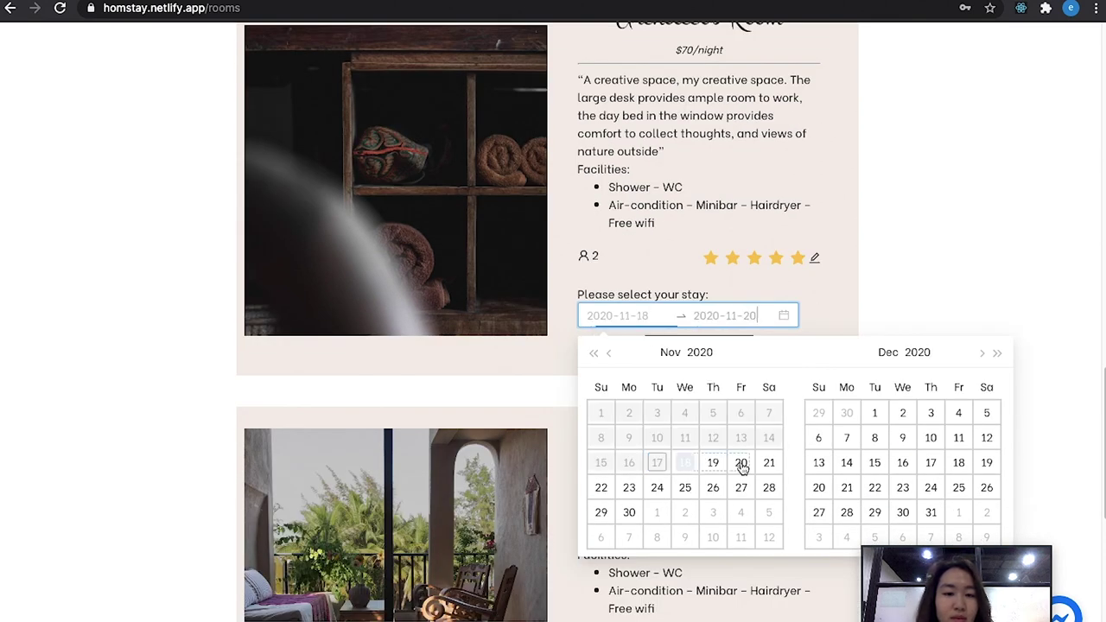
left_click(741, 463)
left_click(699, 356)
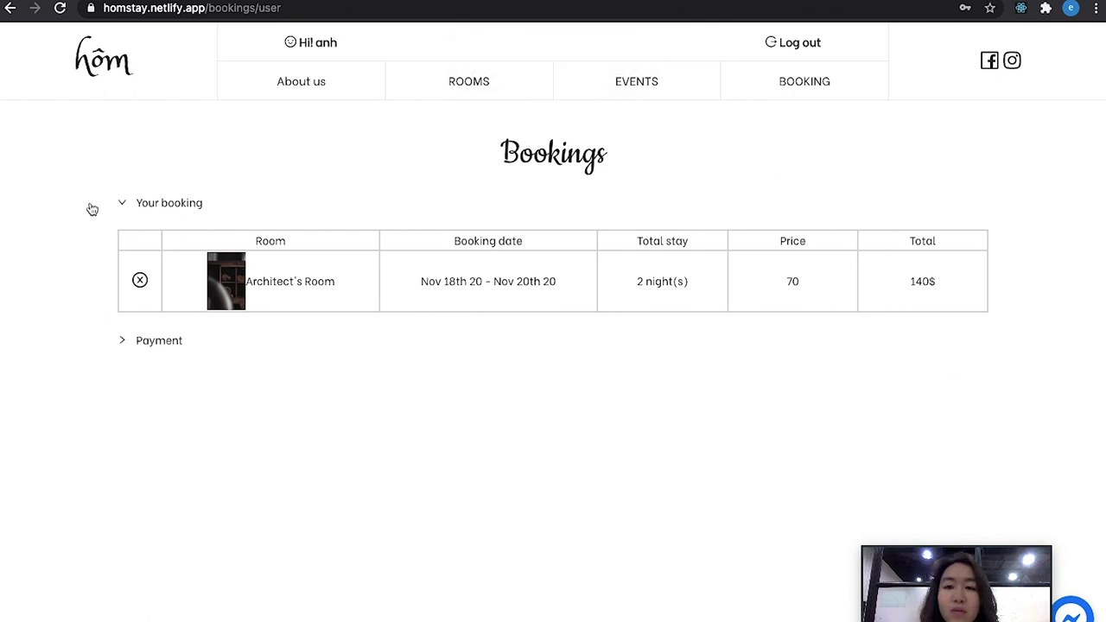
Pay for the Architect's Room booking using the saved contact phone number.
left_click(162, 347)
scroll(328, 341, "down", 1)
left_click(271, 449)
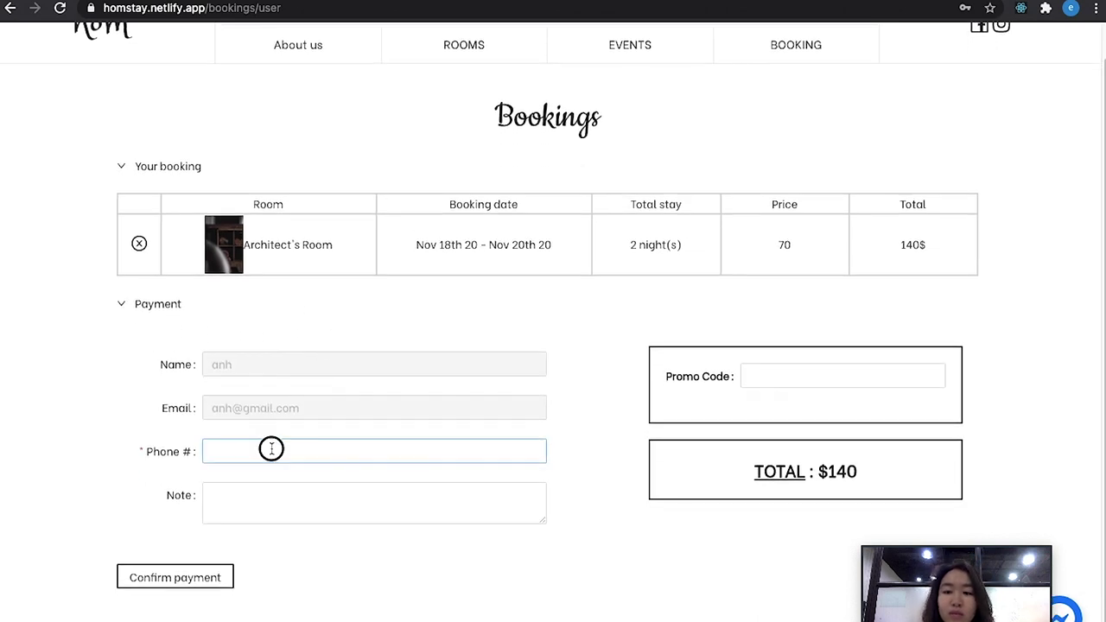
left_click(285, 489)
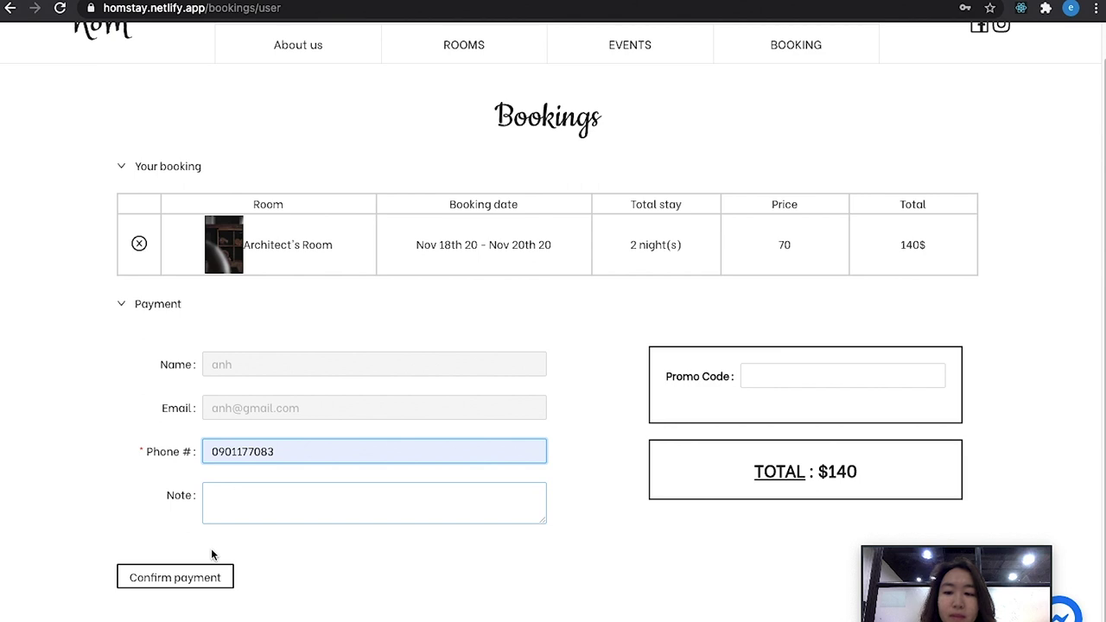
left_click(337, 517)
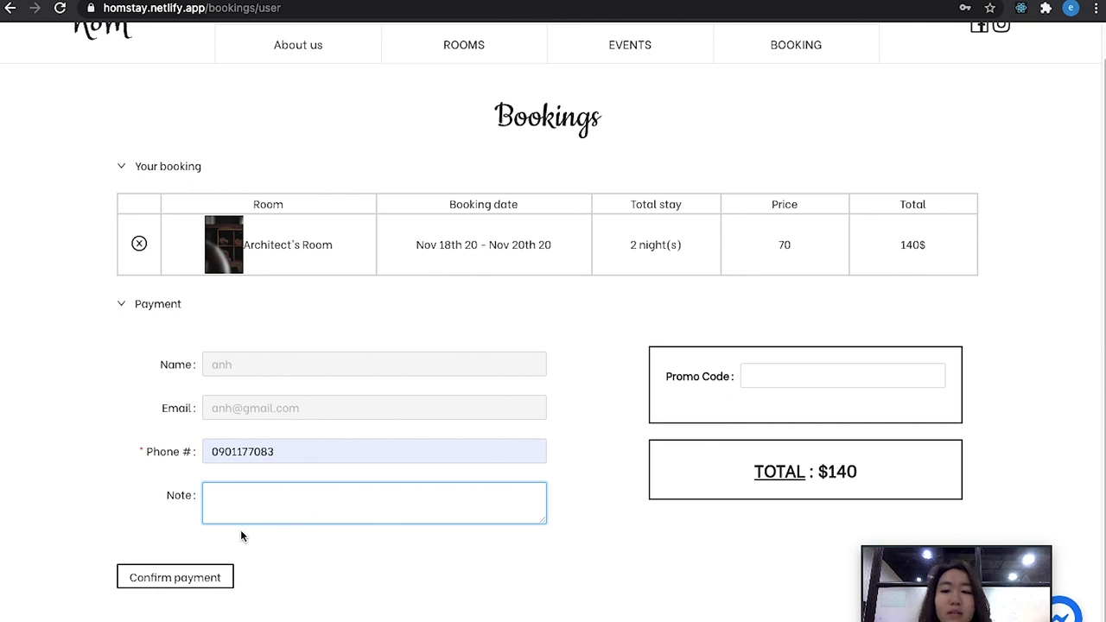
left_click(197, 578)
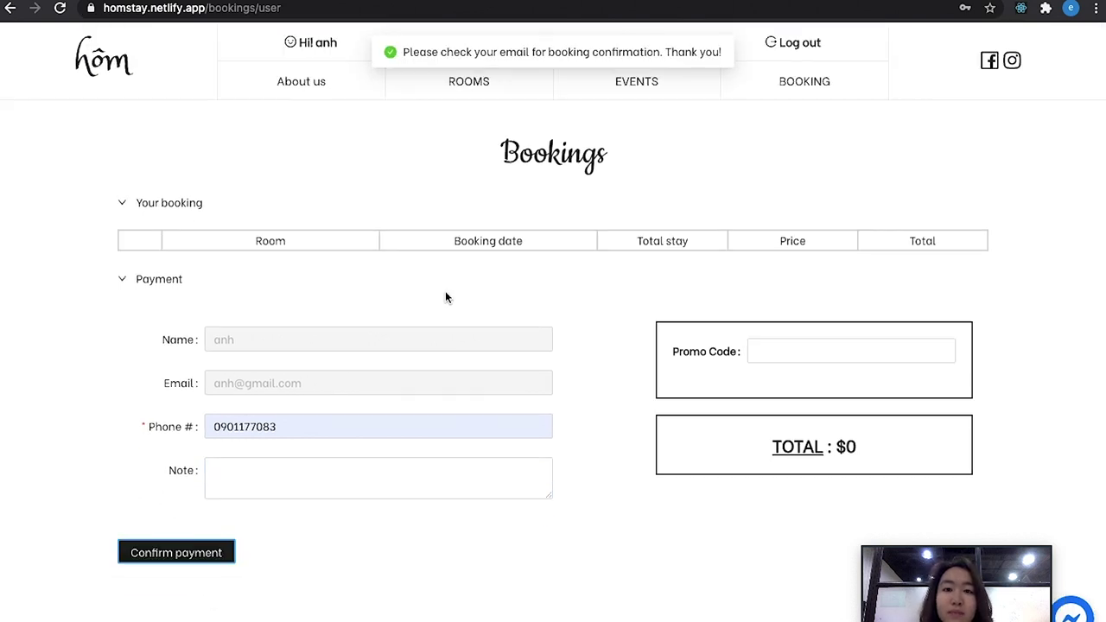
left_click(429, 50)
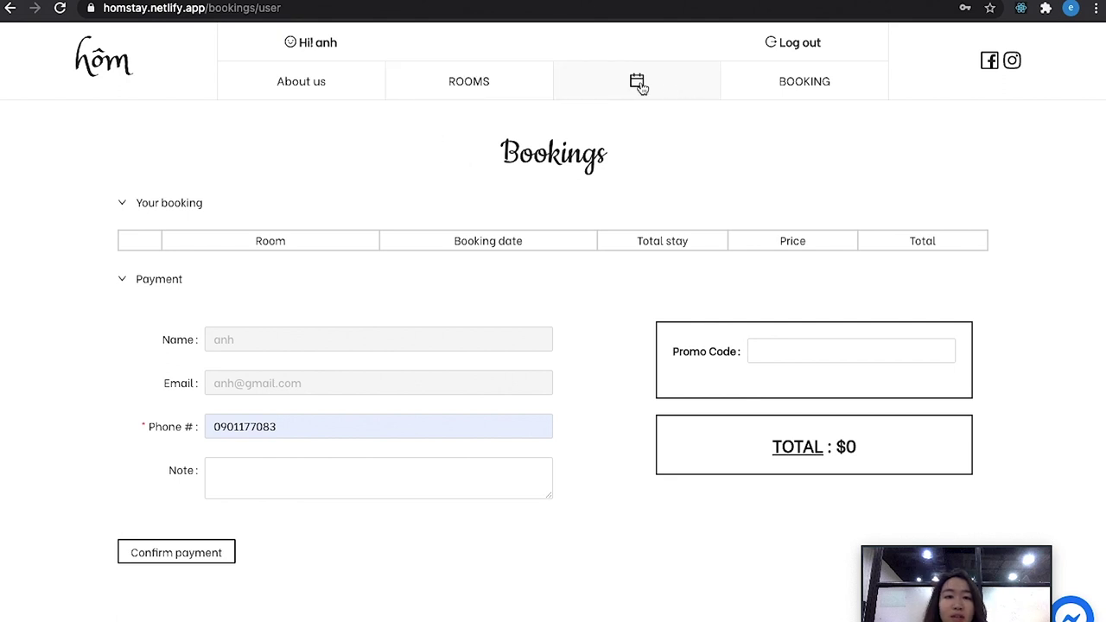
View the 20 November BBQ by the Beach event, then check 18 November on the calendar.
left_click(640, 87)
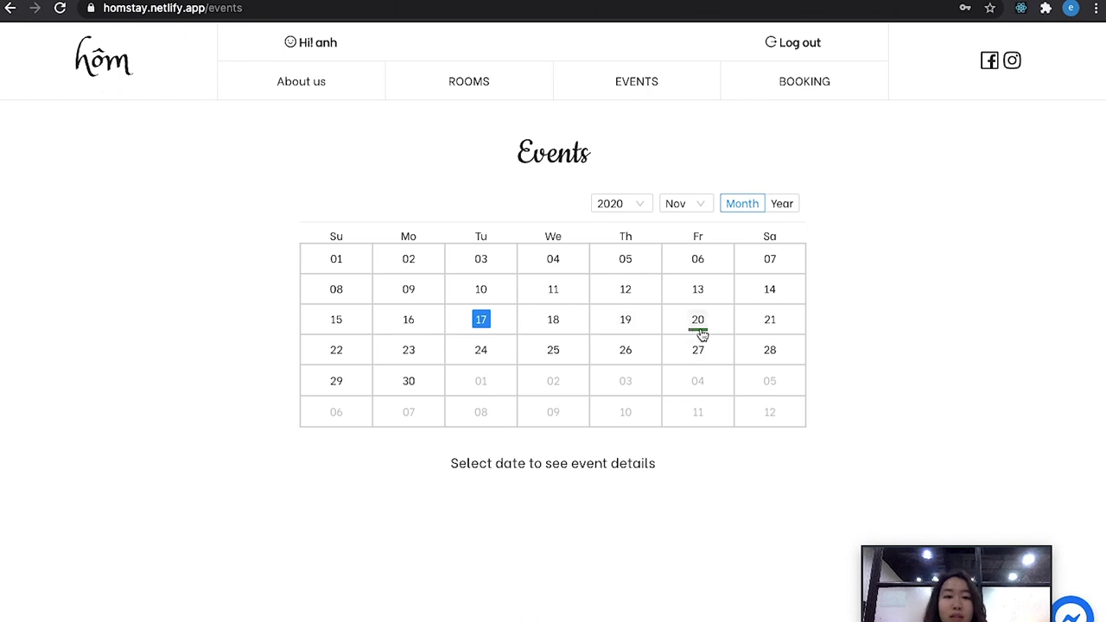
left_click(699, 325)
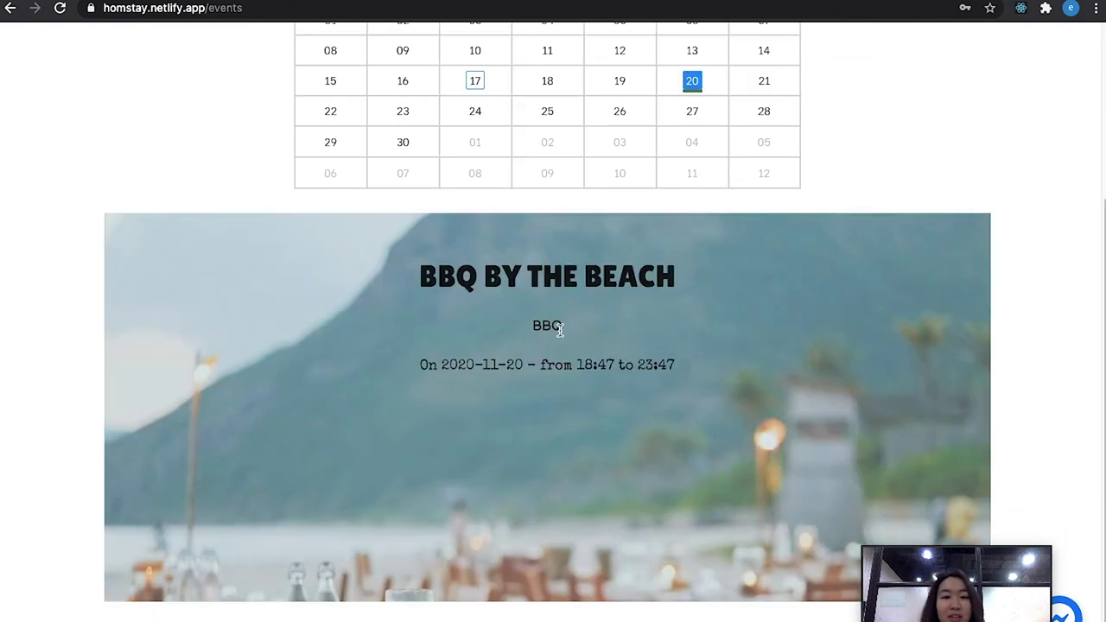
scroll(382, 343, "up", 3)
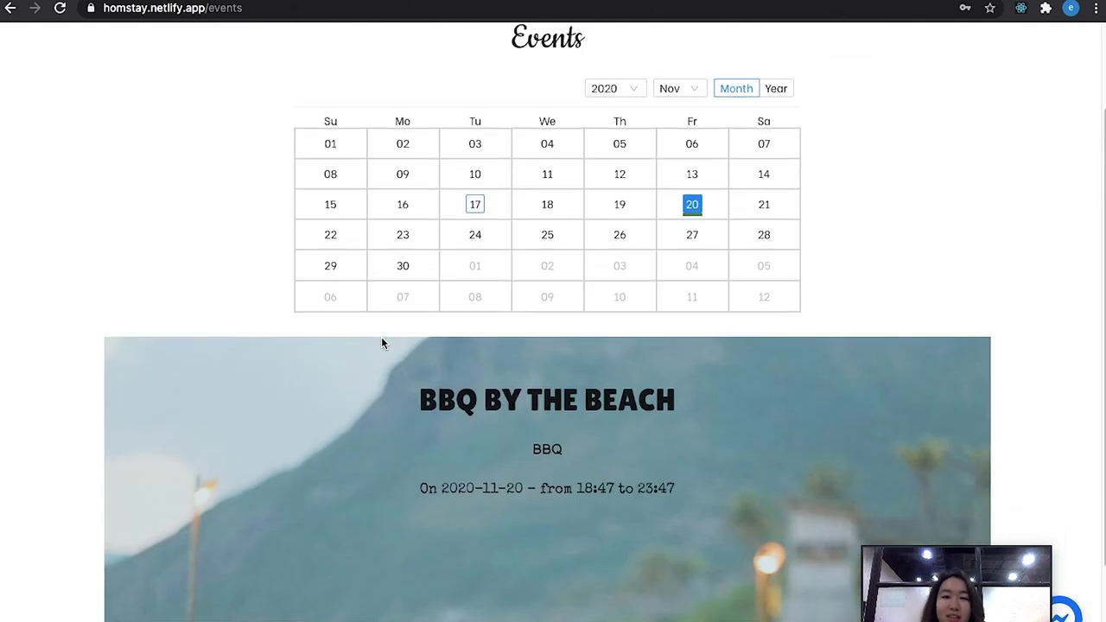
scroll(596, 272, "up", 1)
left_click(547, 233)
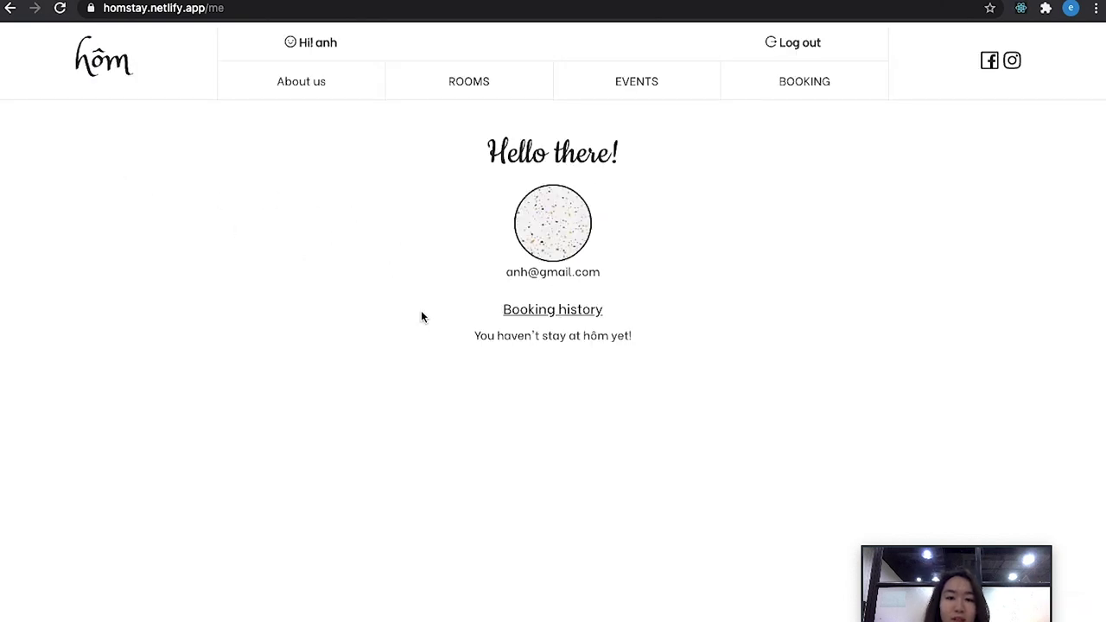
Highlight the 'processing' status on the Architect's Room booking history card.
scroll(415, 313, "down", 2)
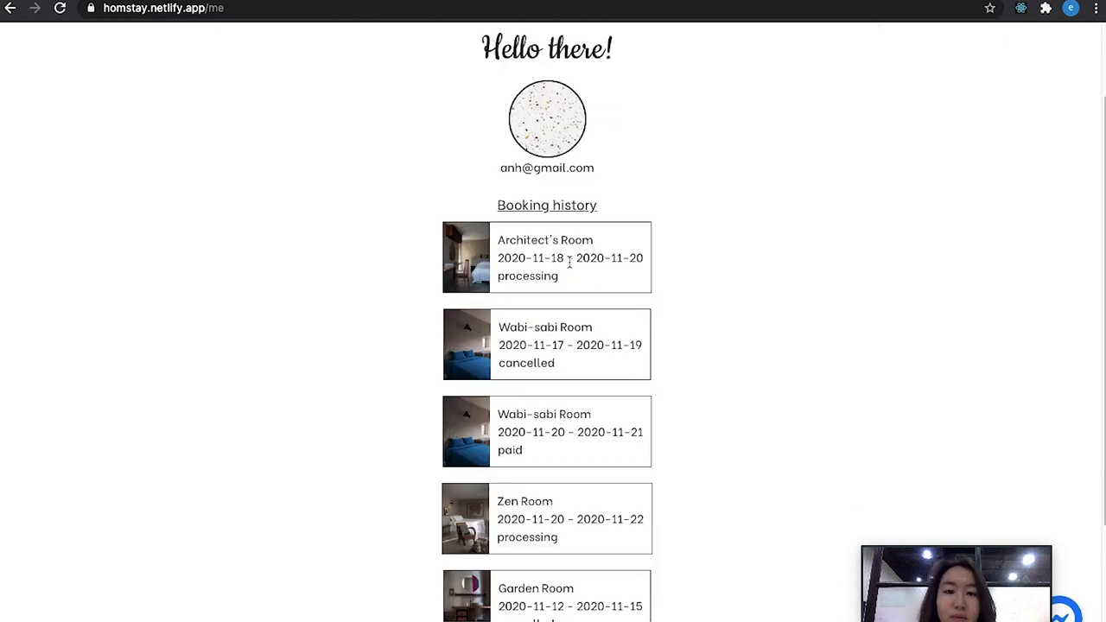
left_click_drag(562, 277, 495, 283)
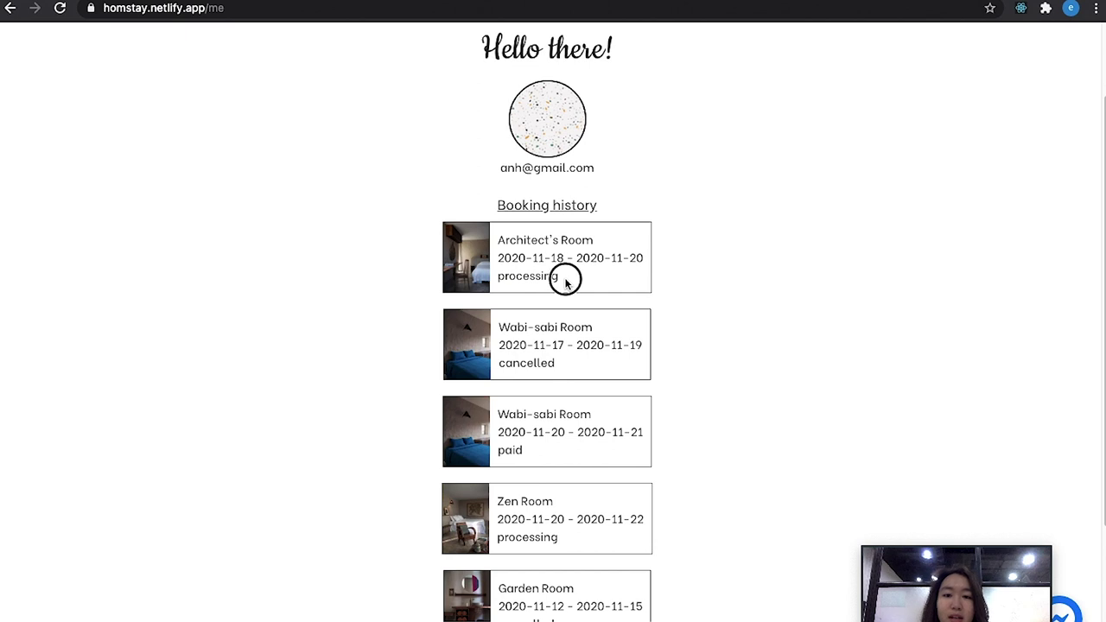
left_click(393, 280)
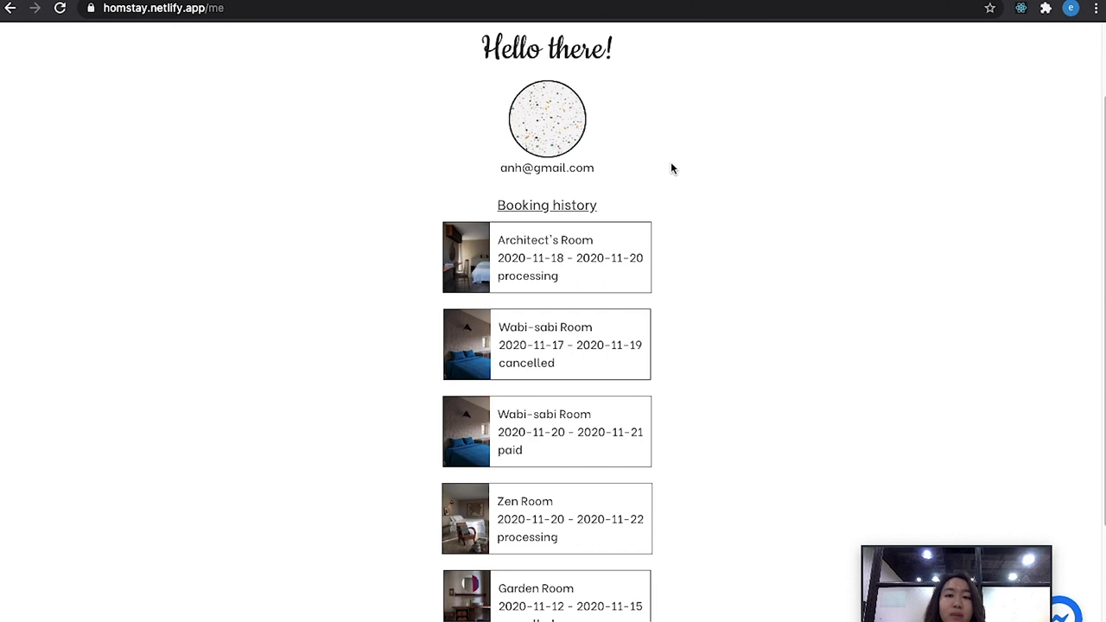
left_click_drag(561, 277, 504, 276)
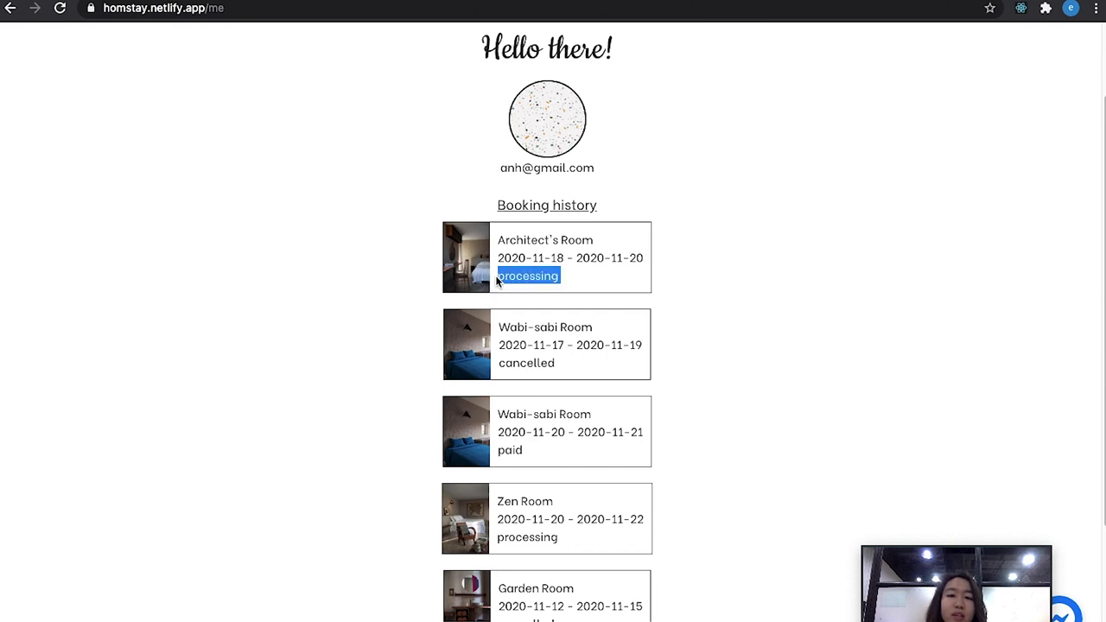
left_click(804, 233)
scroll(795, 231, "up", 2)
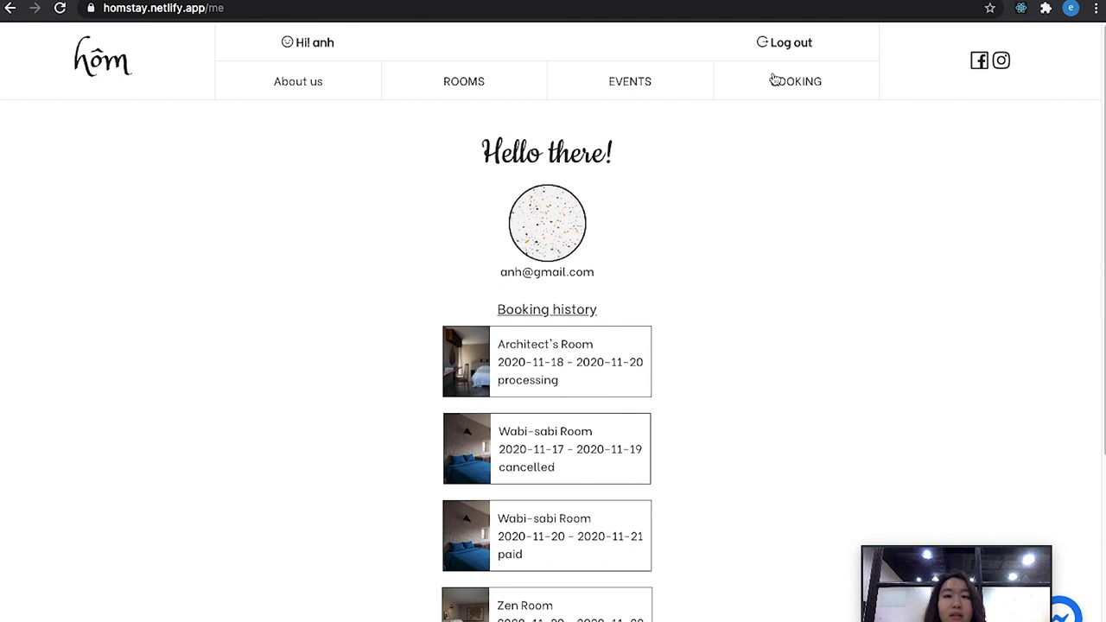
Sign out of the guest account and sign in with a Google account.
left_click(774, 44)
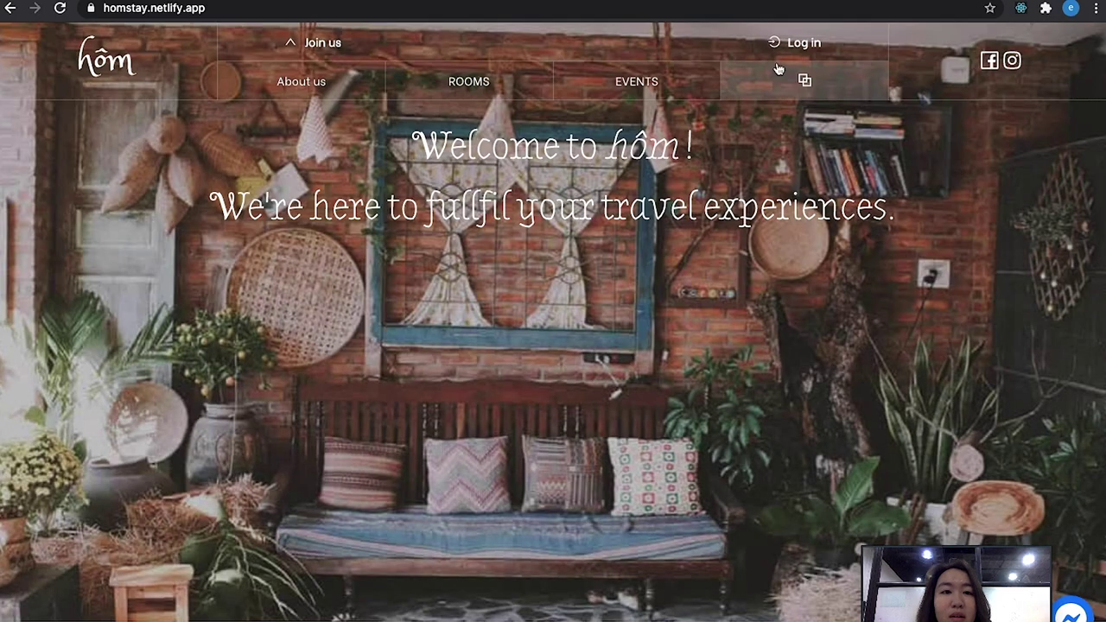
left_click(796, 43)
left_click(437, 191)
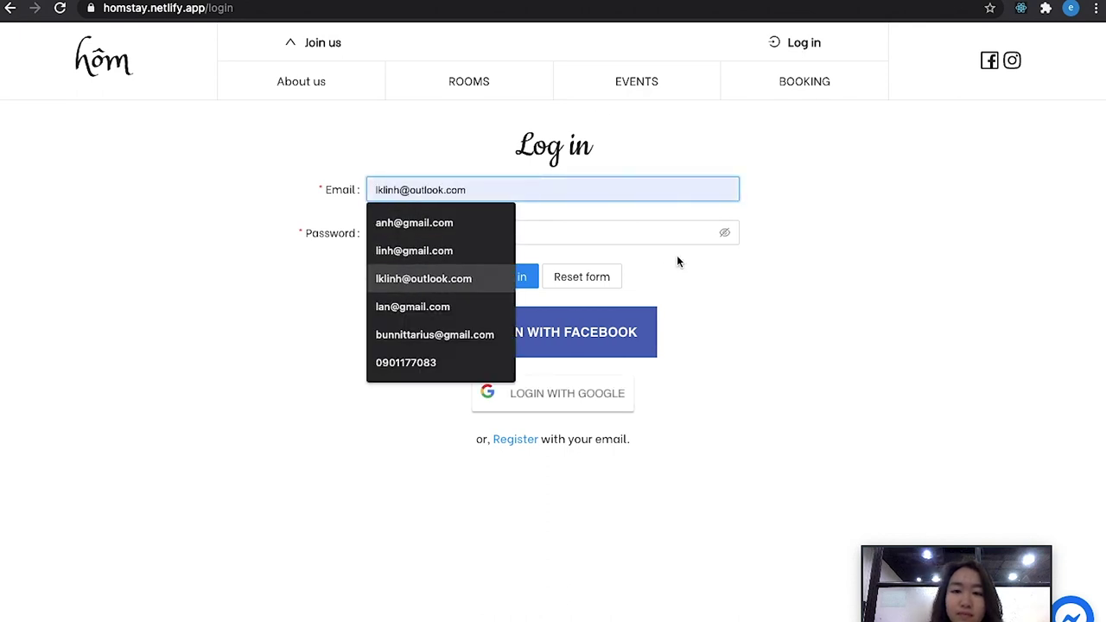
left_click(557, 392)
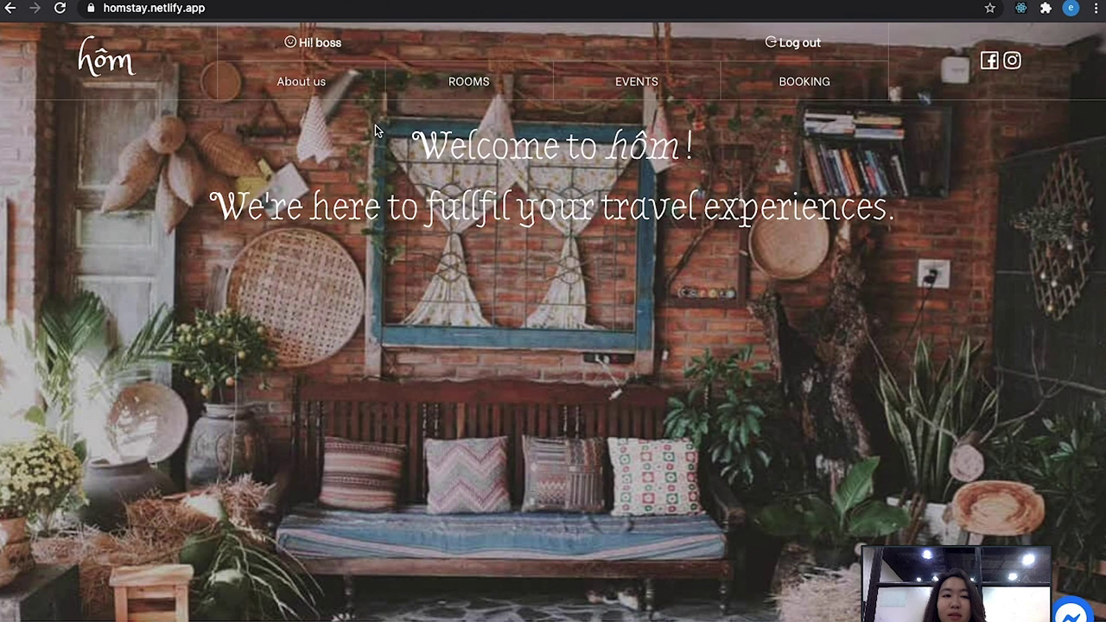
Visit the Rooms page, the 20 November events, and the Bookings list.
left_click(482, 86)
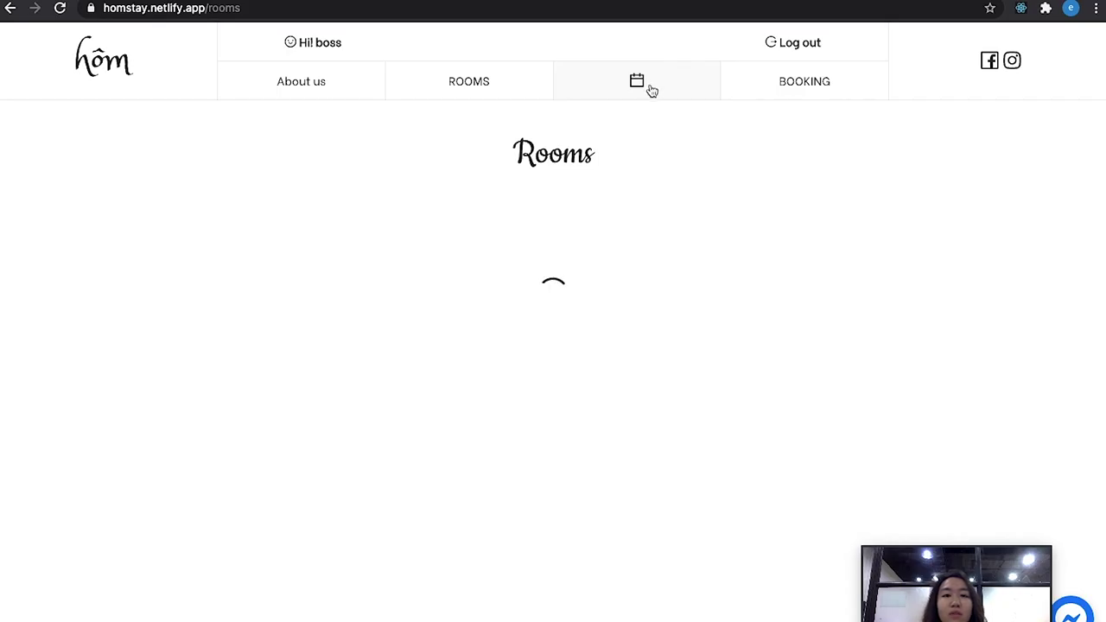
left_click(628, 97)
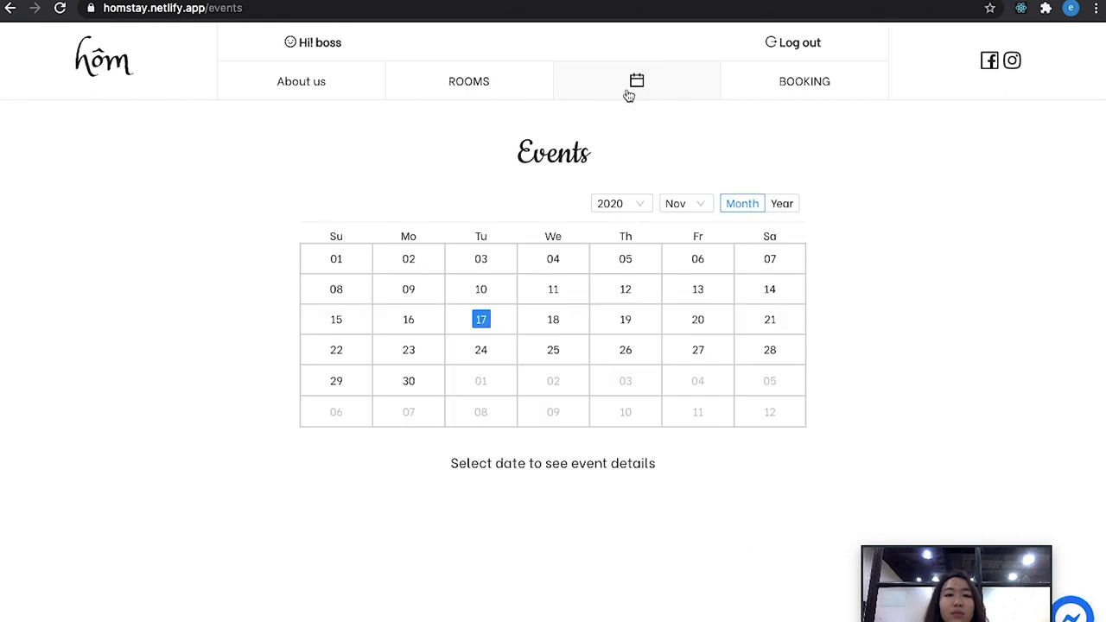
left_click(711, 331)
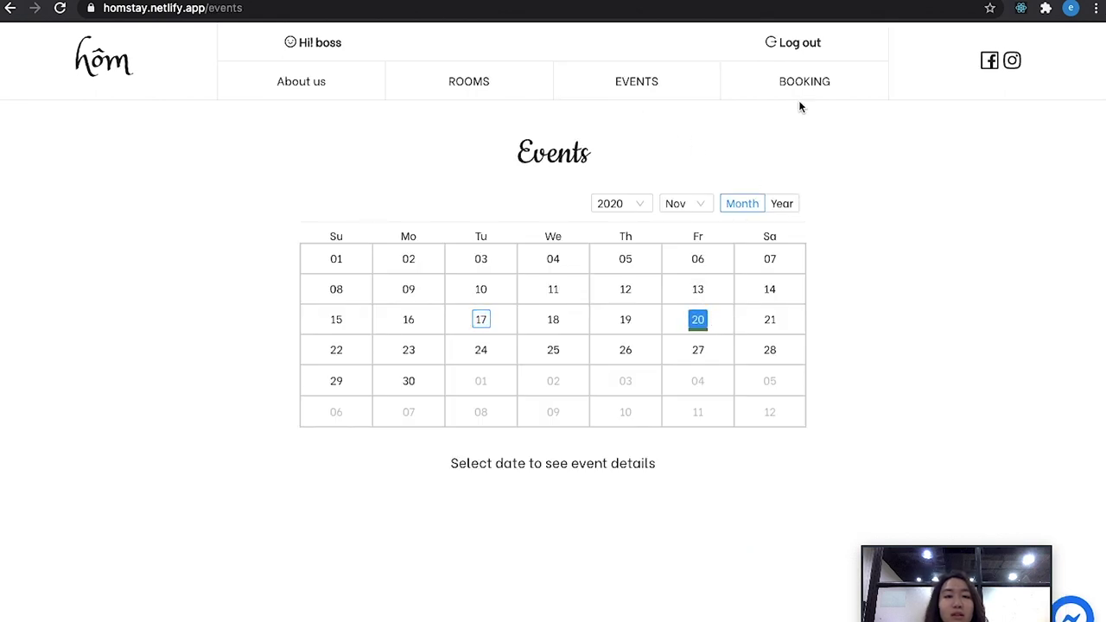
left_click(802, 95)
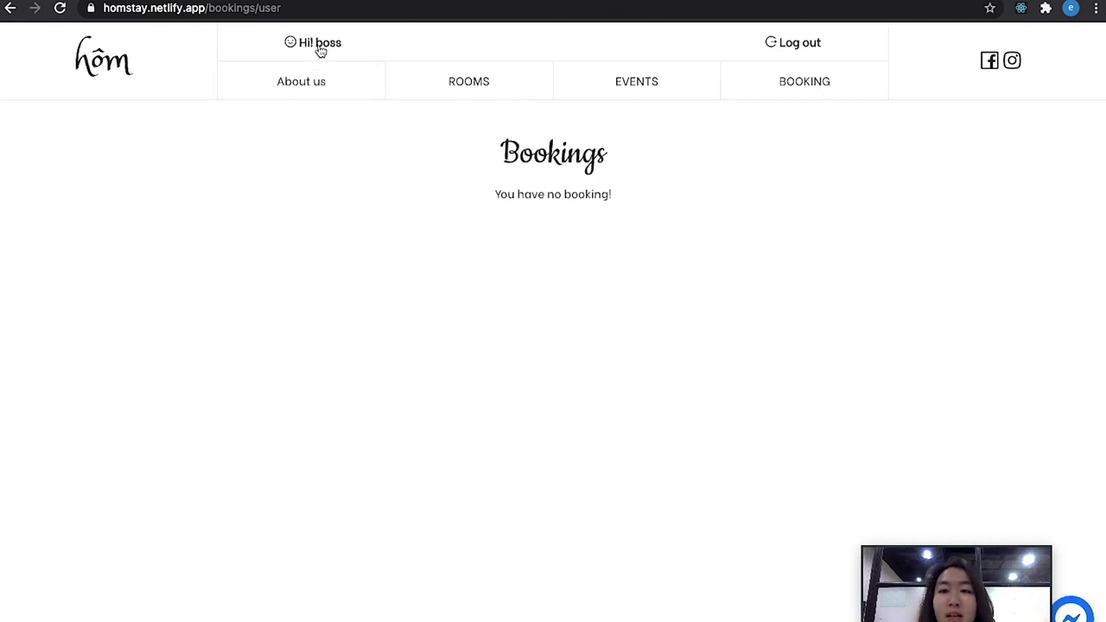
left_click(320, 50)
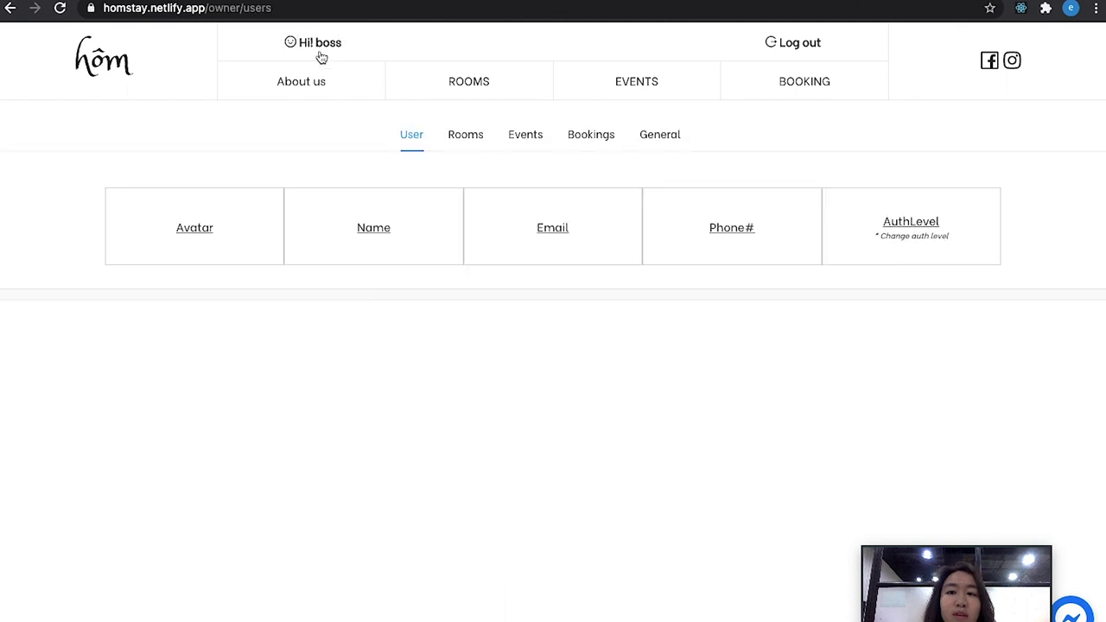
scroll(363, 278, "down", 1)
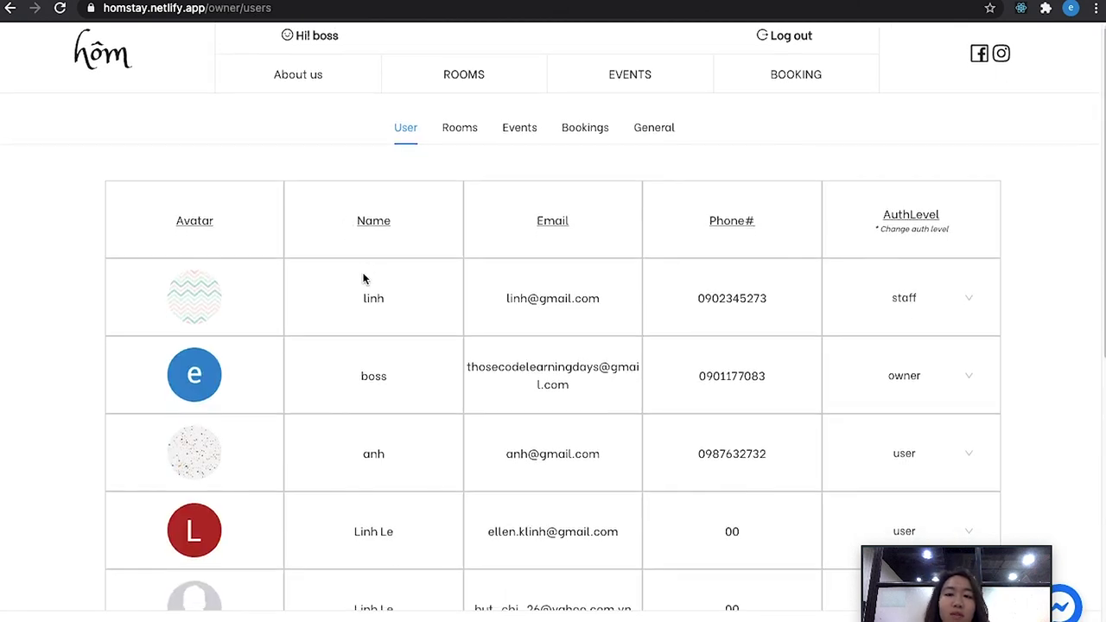
scroll(363, 278, "down", 5)
scroll(363, 278, "down", 1)
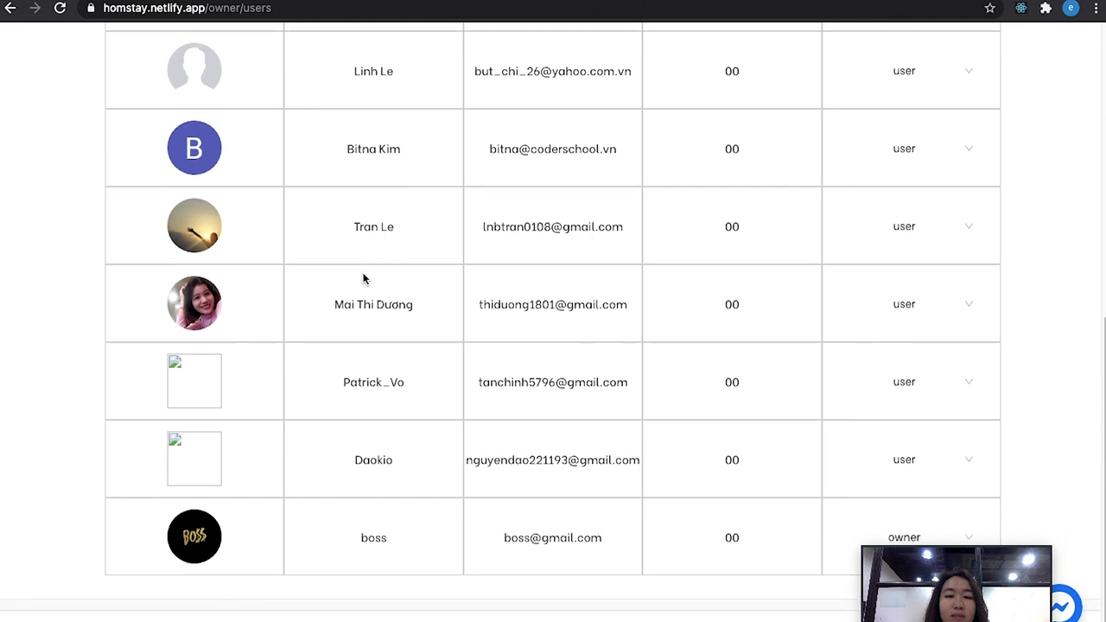
scroll(362, 278, "up", 2)
scroll(358, 276, "up", 1)
scroll(355, 276, "up", 3)
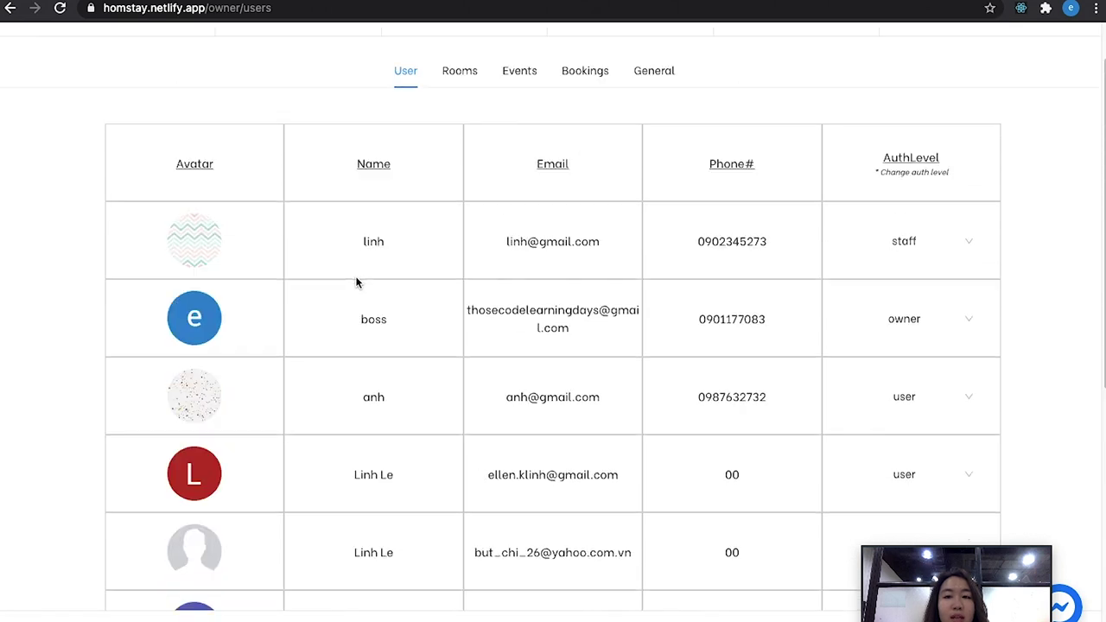
scroll(355, 283, "up", 1)
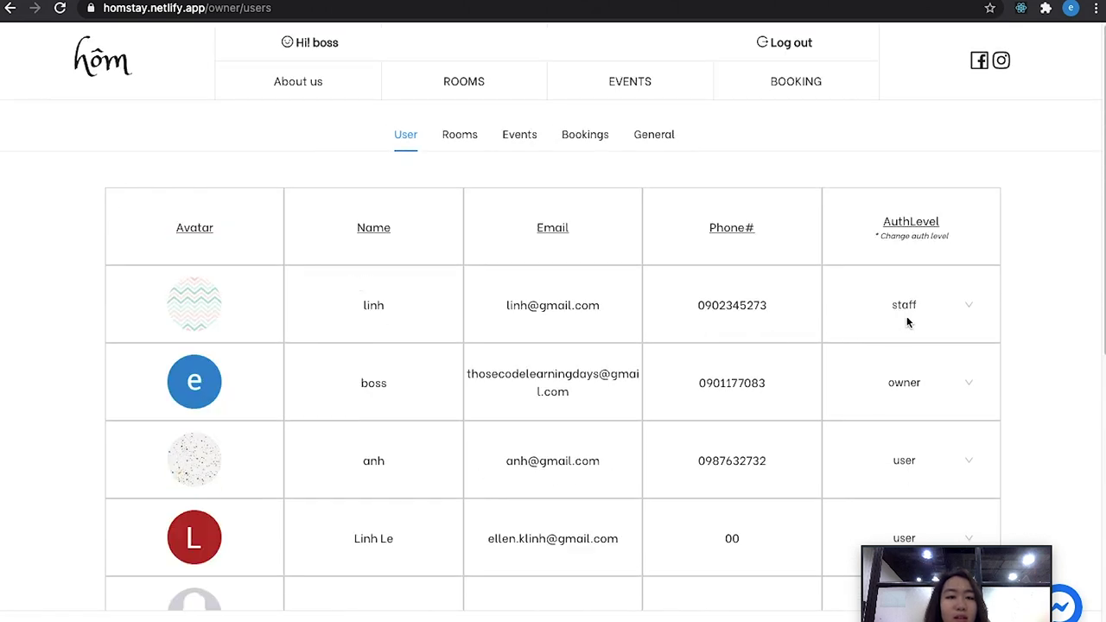
scroll(604, 376, "down", 2)
left_click(944, 304)
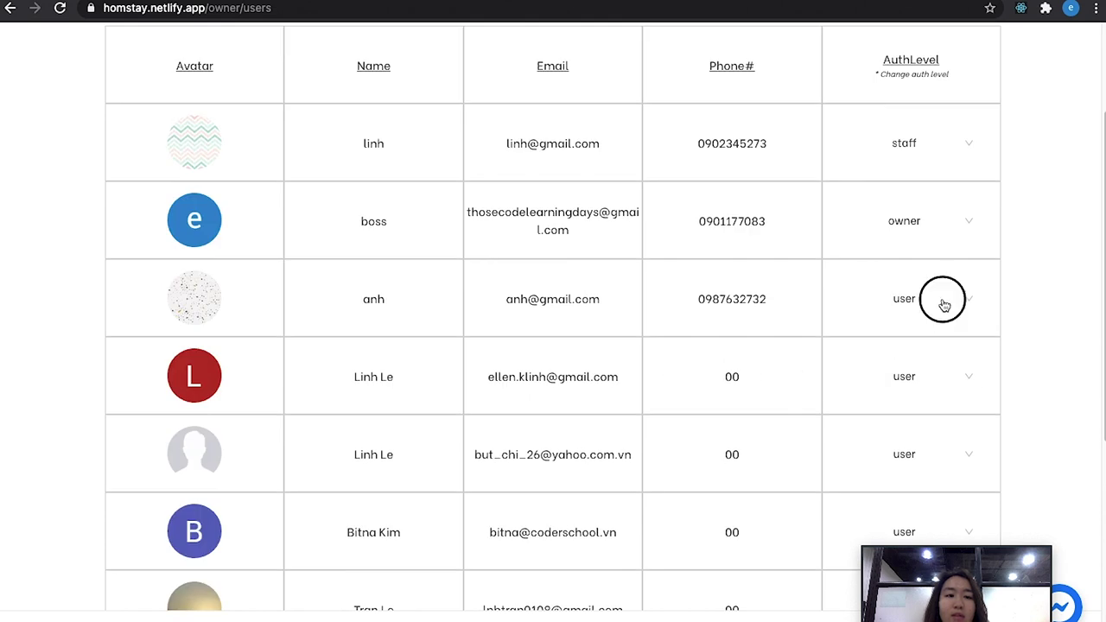
left_click(773, 336)
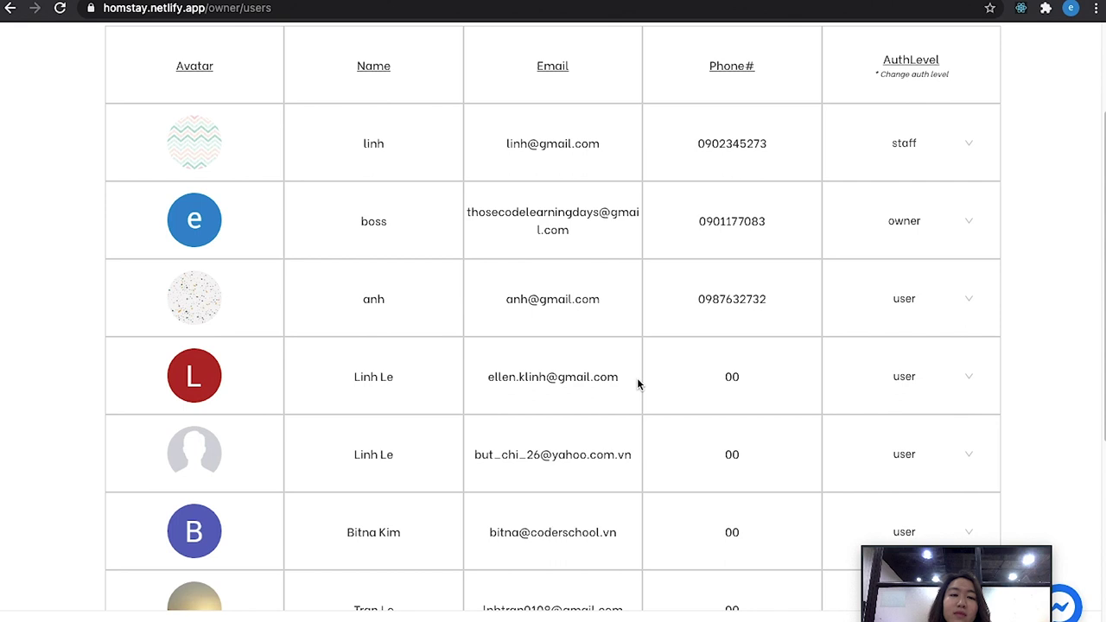
scroll(436, 291, "up", 2)
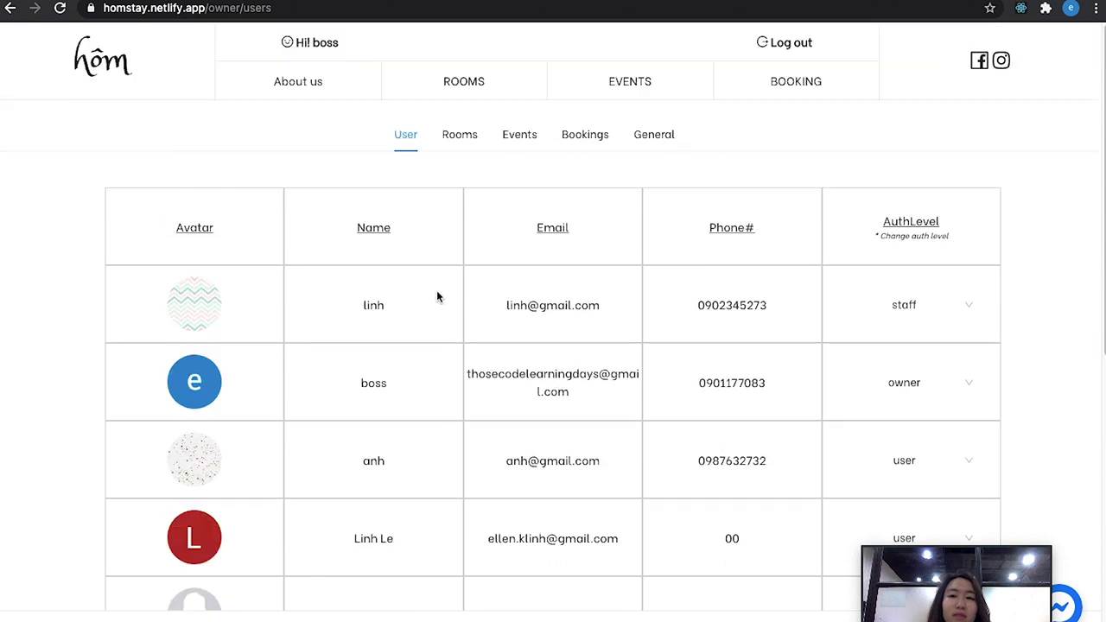
View the owner's monthly room booking-days chart and scroll through the six room cards.
left_click(455, 140)
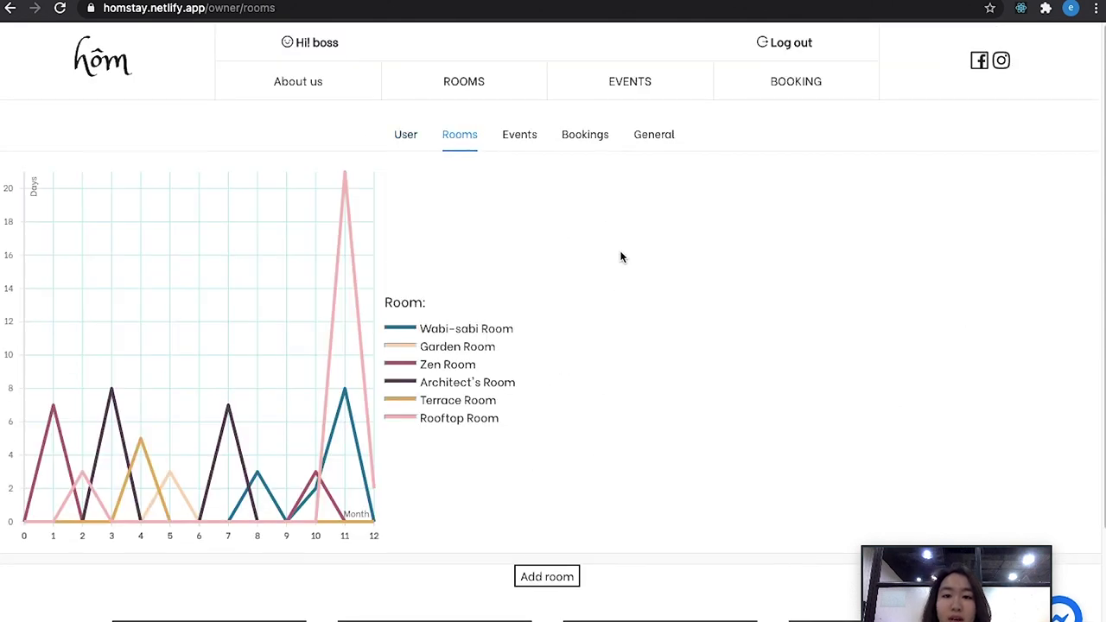
scroll(605, 299, "down", 1)
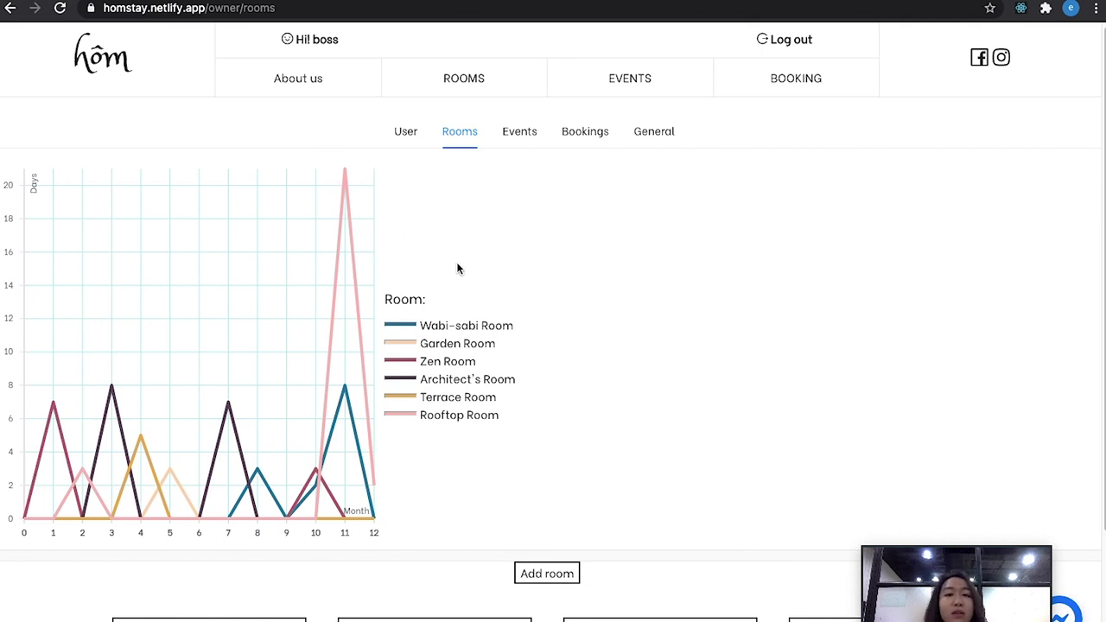
scroll(537, 311, "down", 2)
scroll(540, 315, "down", 1)
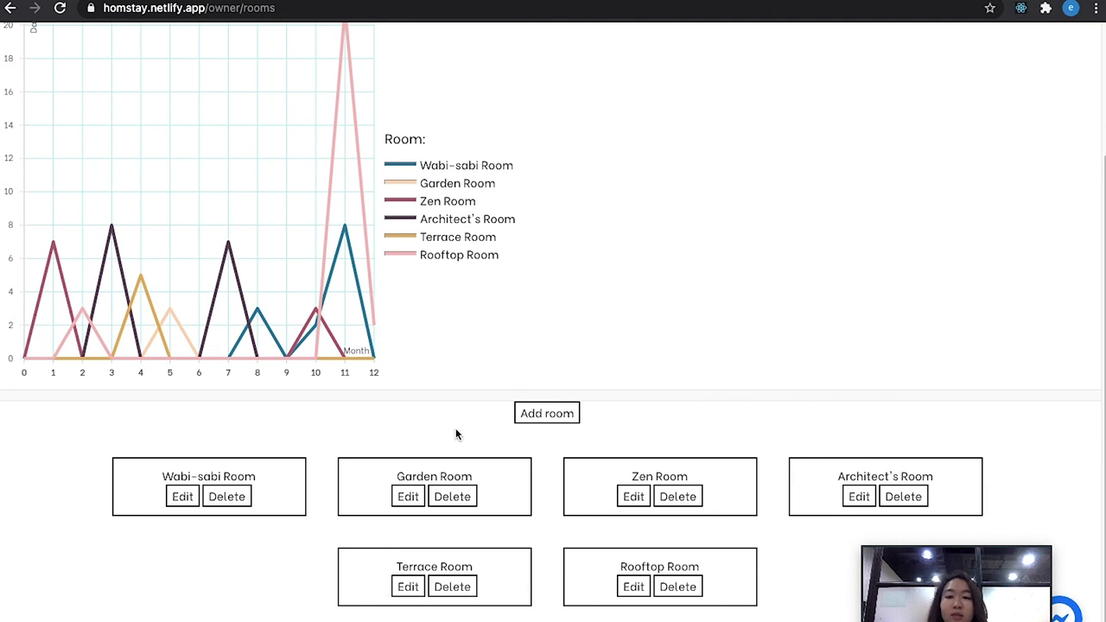
Open the Garden Room edit form, leave its name and description blank, and switch to Events.
left_click(406, 499)
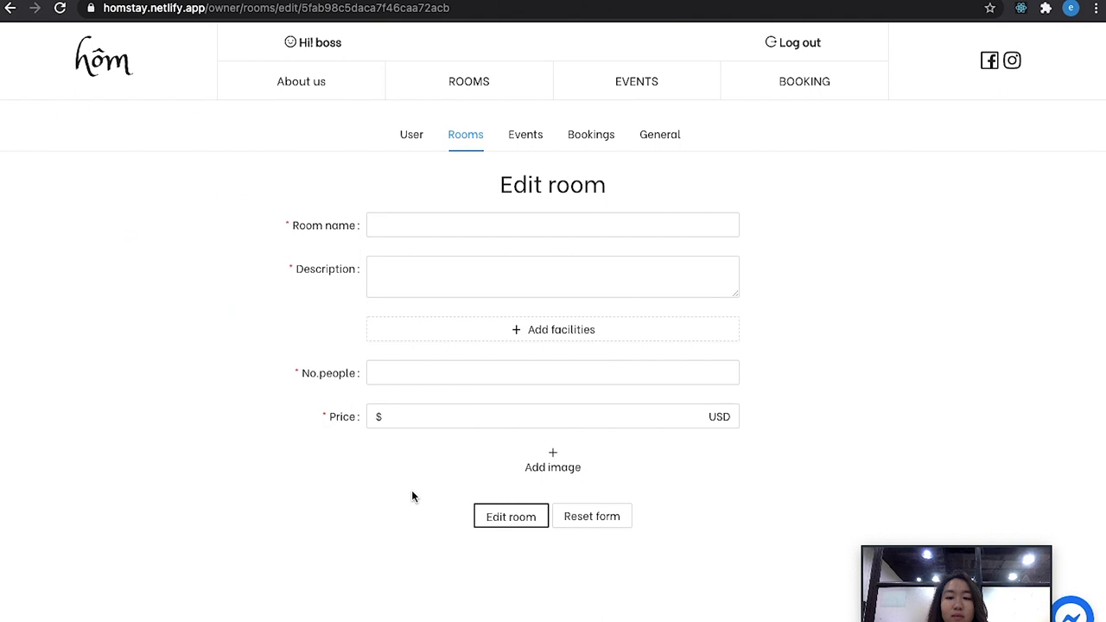
left_click(411, 230)
left_click(578, 279)
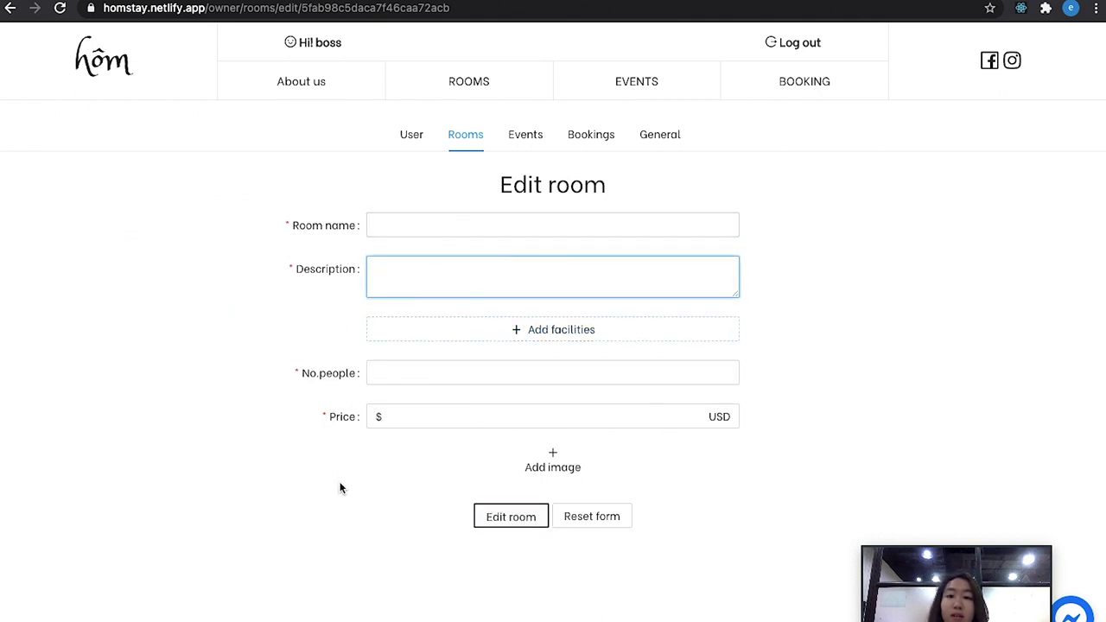
left_click(517, 137)
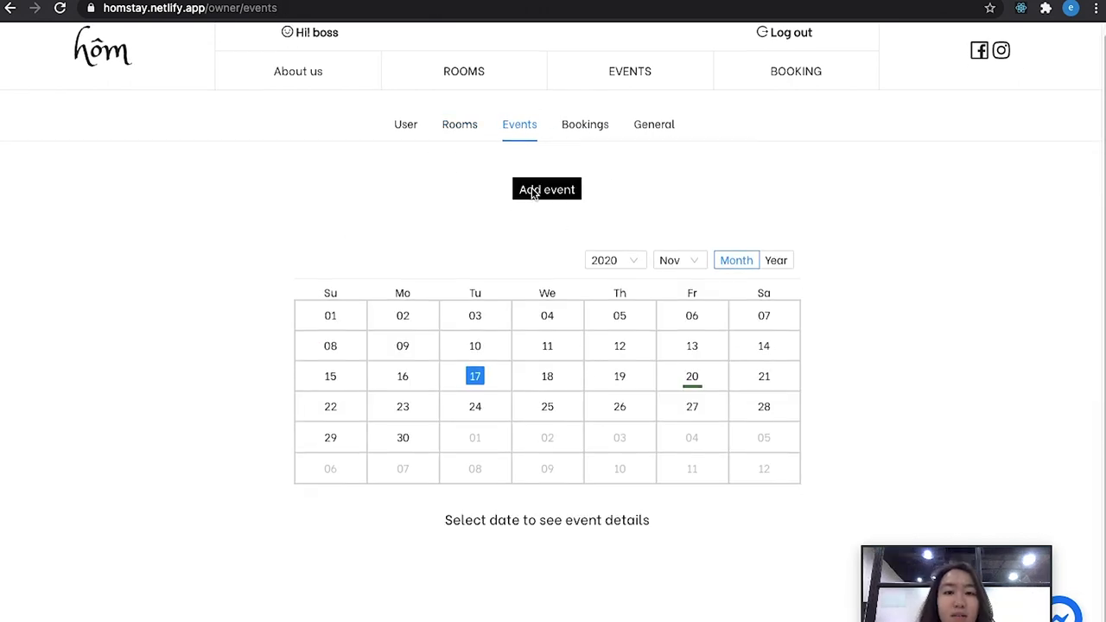
Start a new event titled 'some event' beginning 18 November 2020 at 18:51.
left_click(550, 189)
left_click(541, 224)
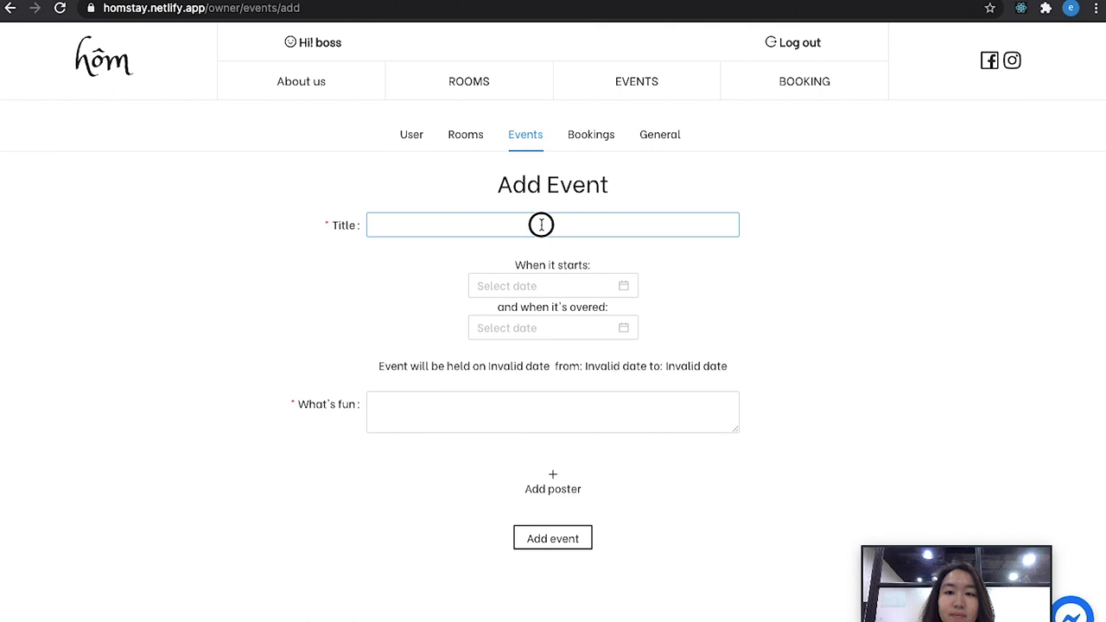
type("some event")
left_click(466, 342)
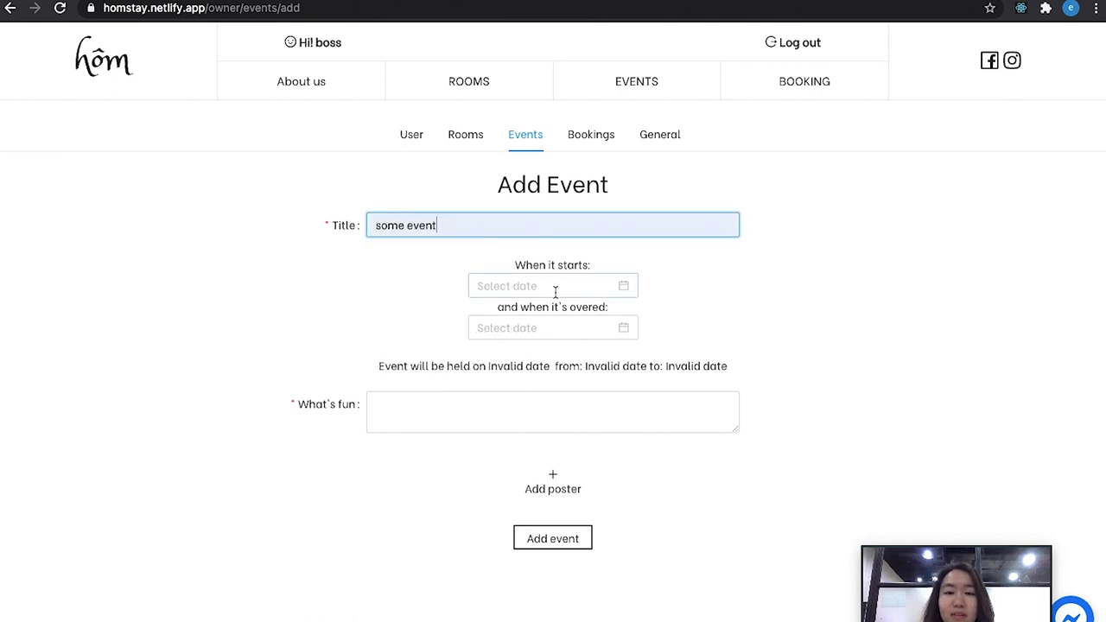
left_click(555, 288)
left_click(575, 426)
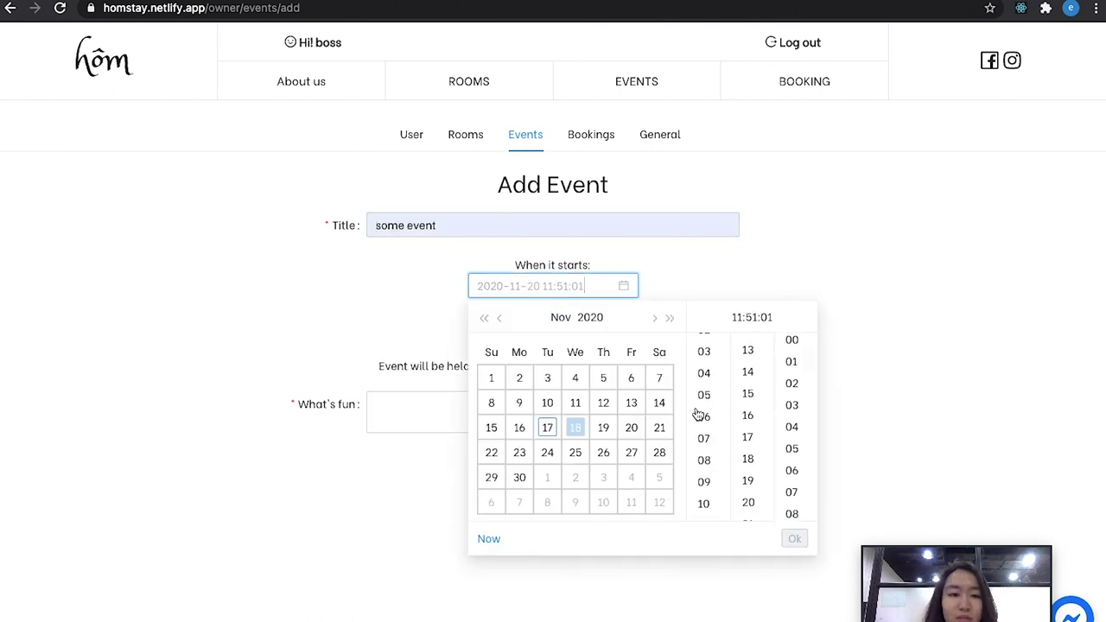
left_click(706, 494)
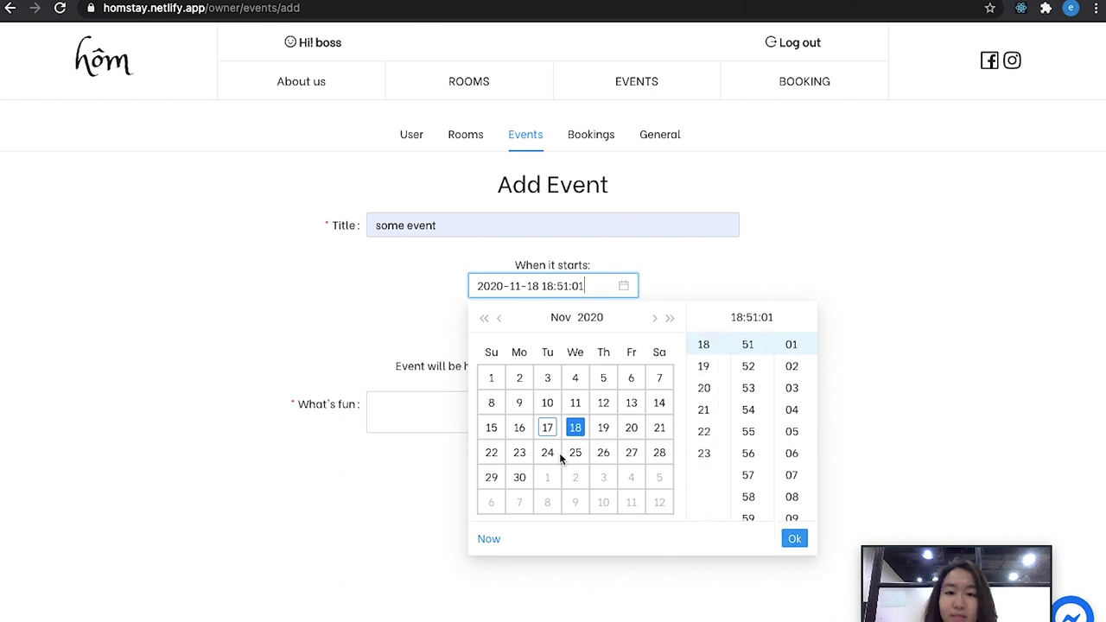
key("Return")
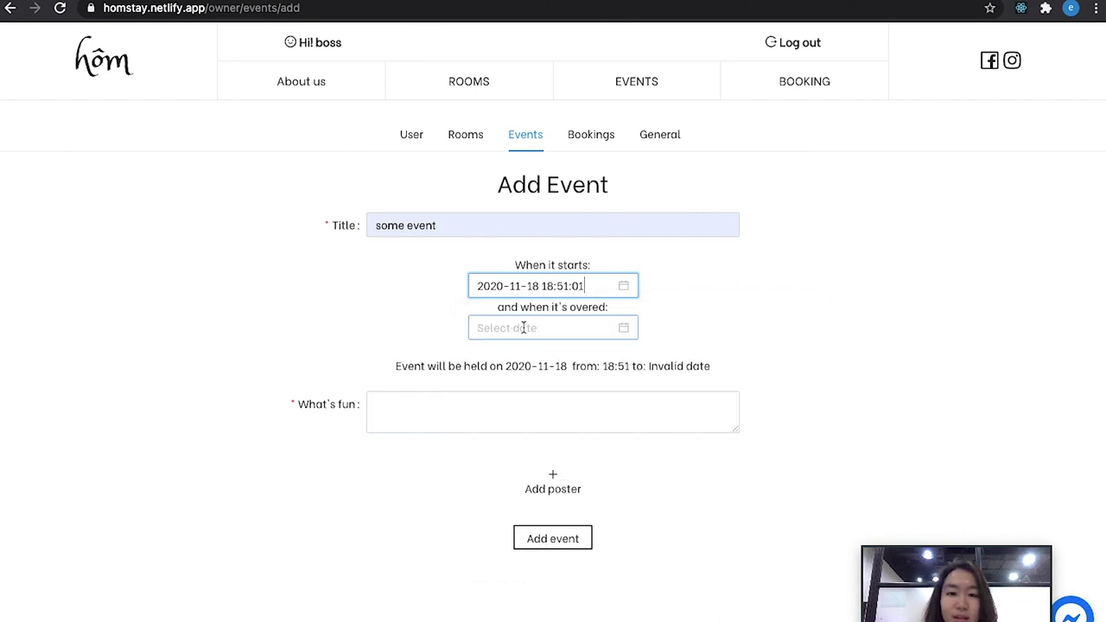
Set the event end to 18 November 23:51 and begin typing its fun description.
left_click(524, 327)
left_click(575, 471)
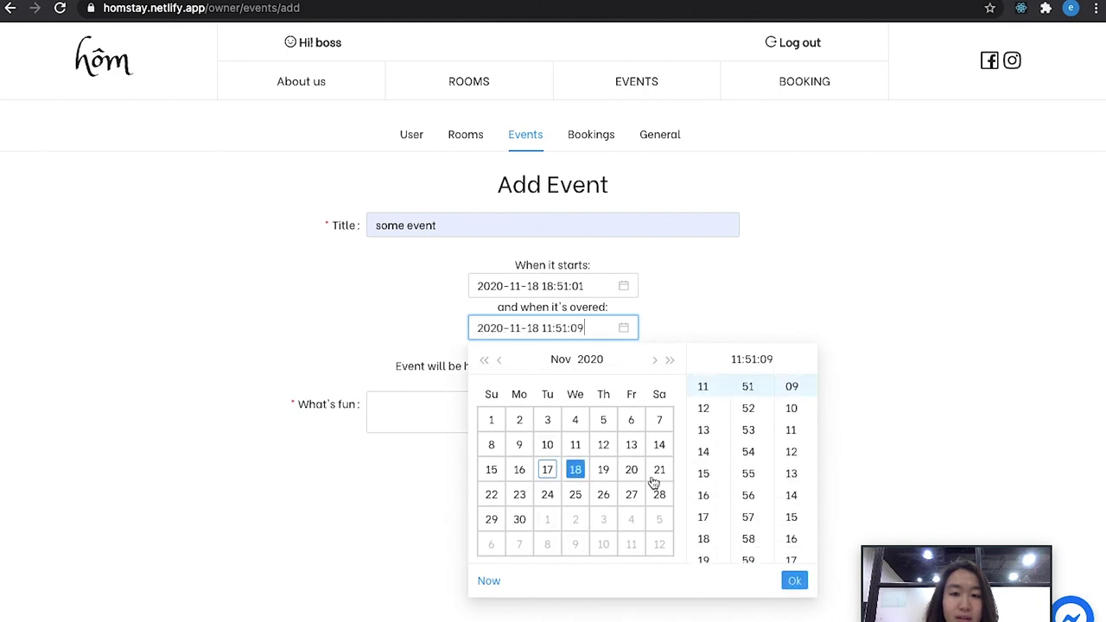
scroll(698, 518, "down", 3)
left_click(704, 403)
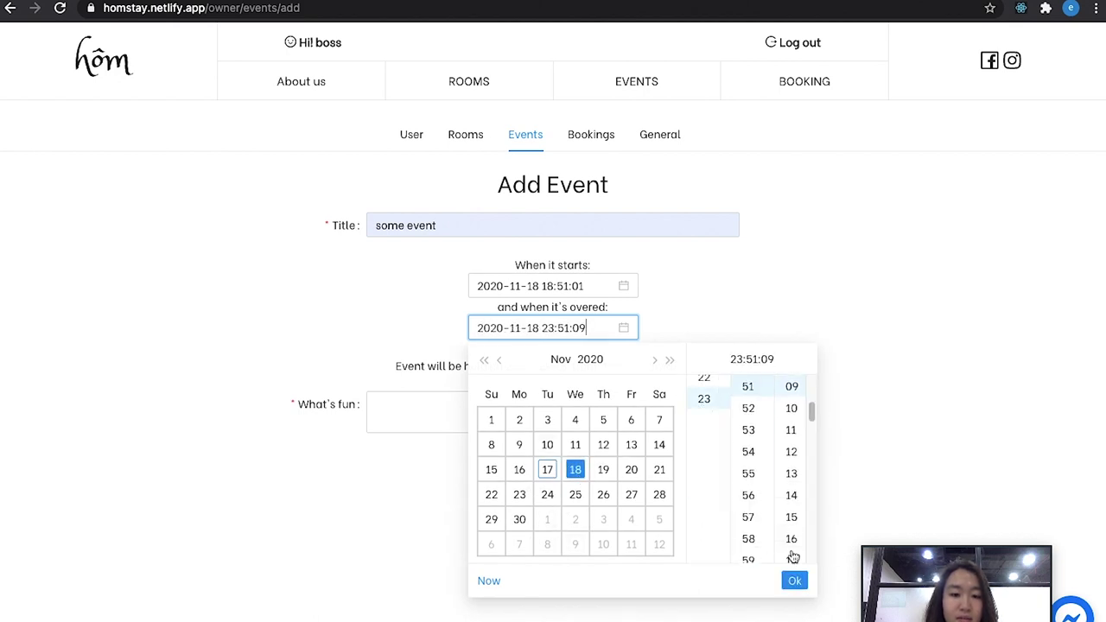
left_click(794, 580)
left_click(432, 415)
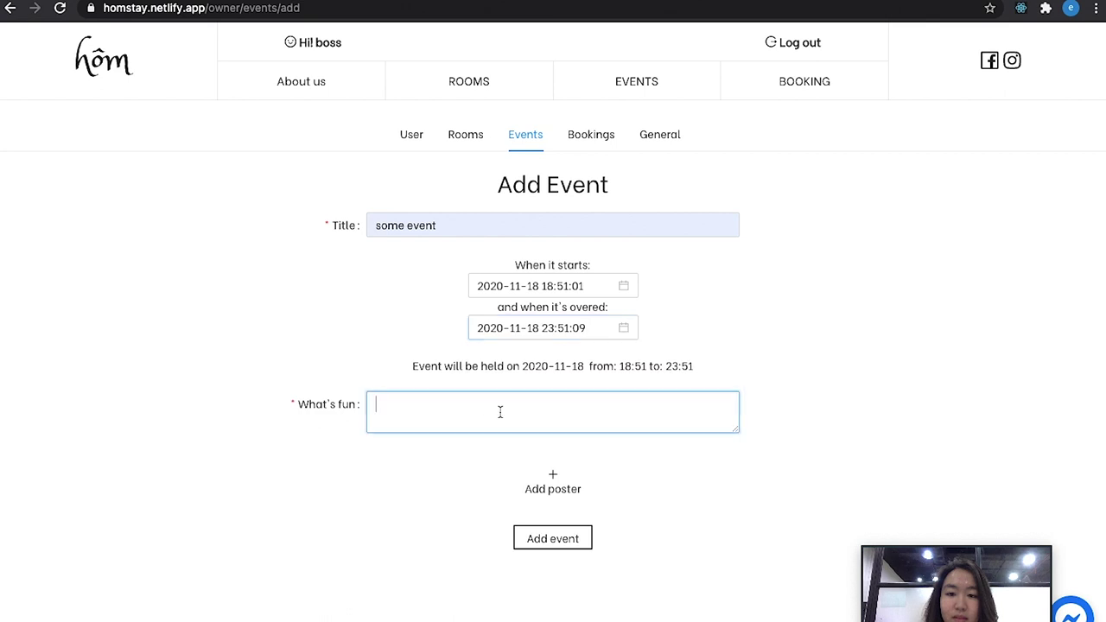
type("ev")
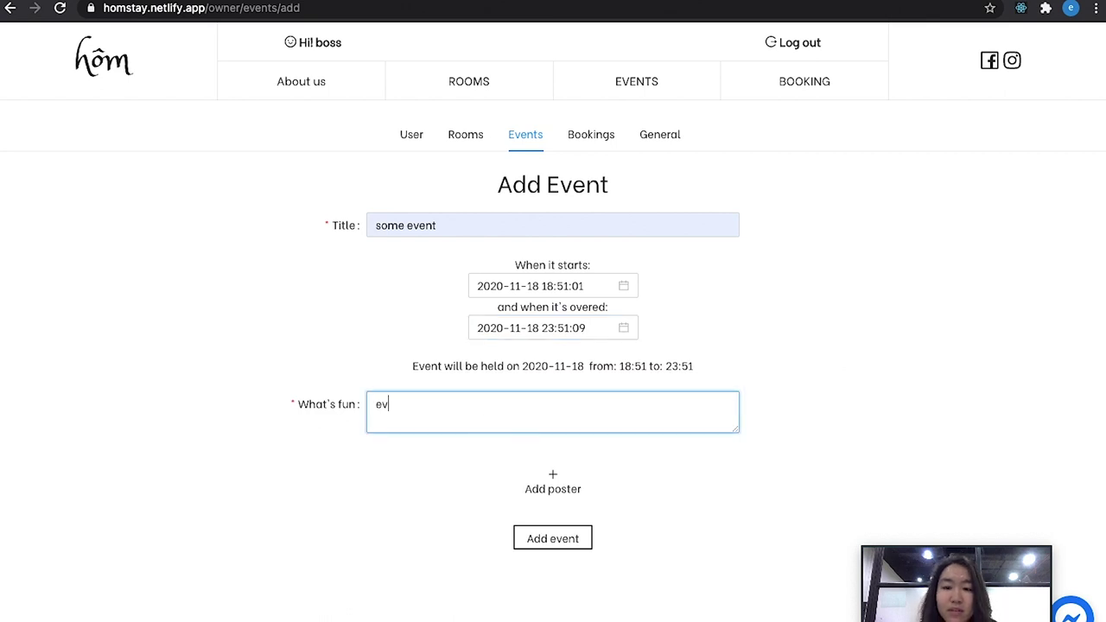
type("really f")
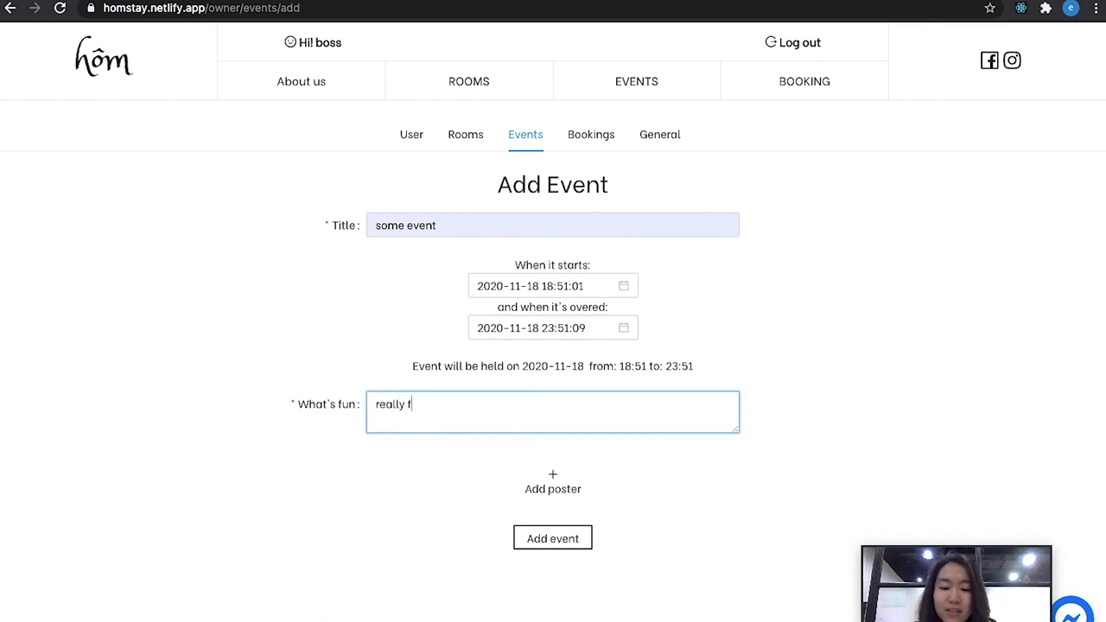
type("un")
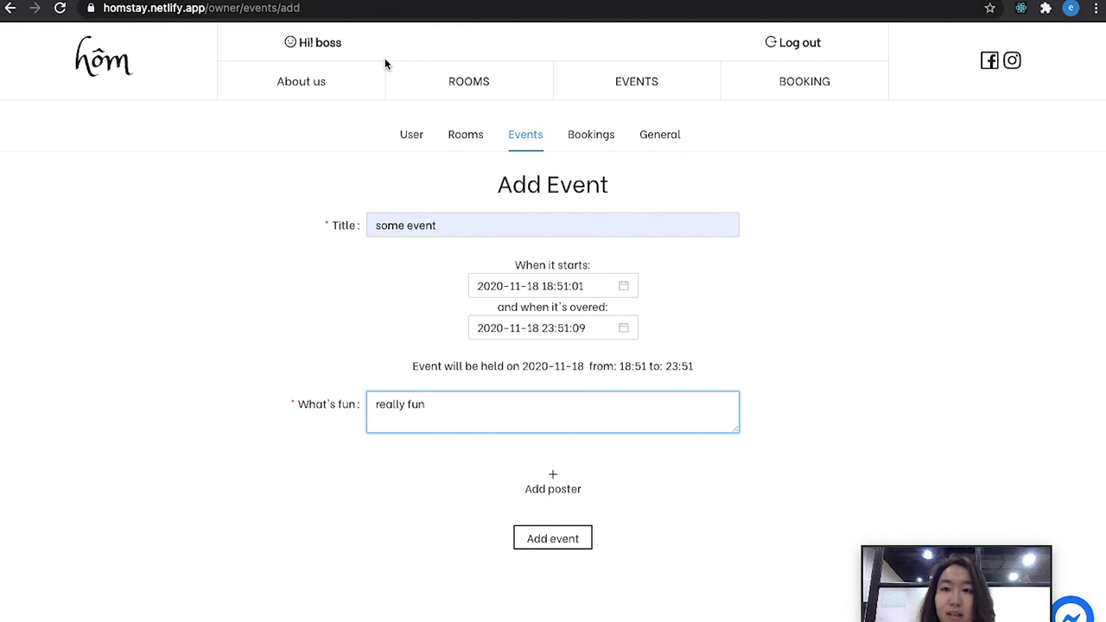
Attach the concert photo as the event poster from its web address.
left_click(332, 2)
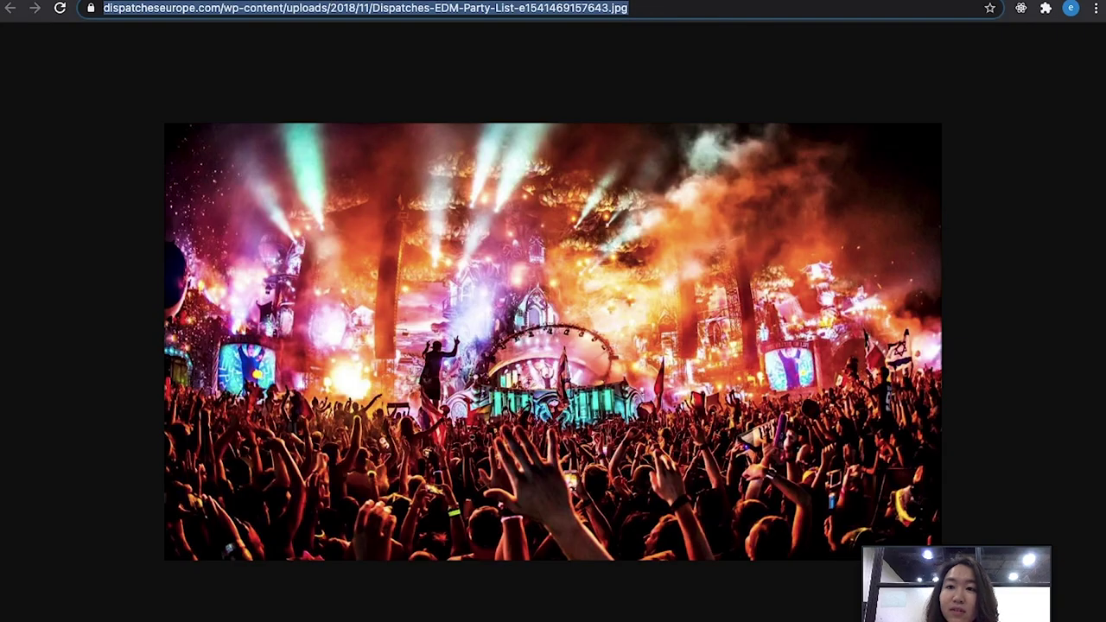
key("ctrl+w")
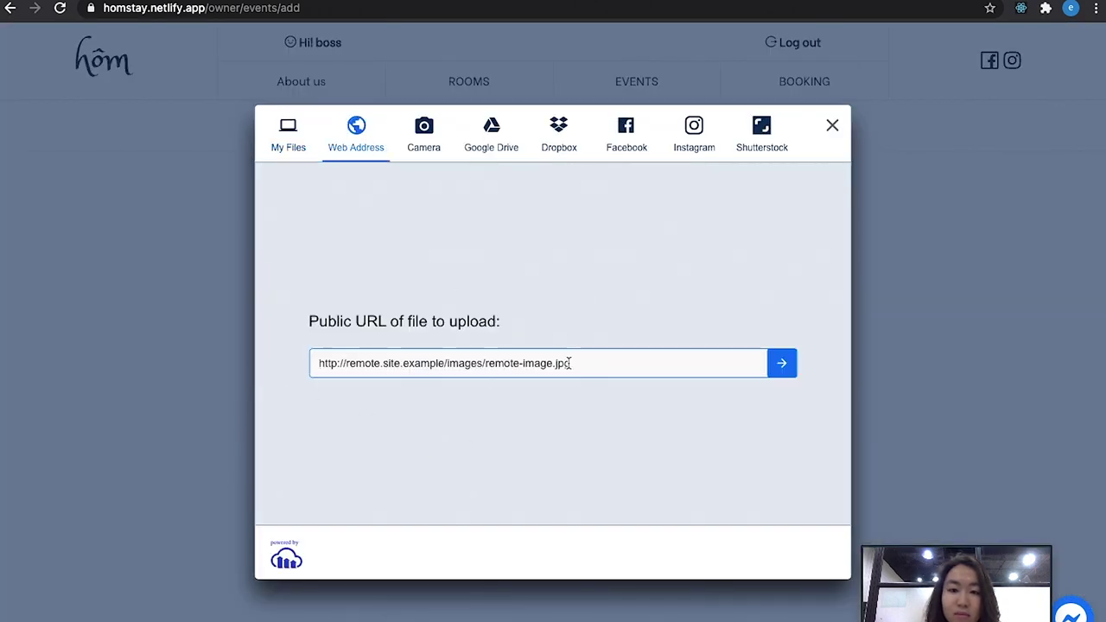
key("ctrl+v")
left_click(782, 366)
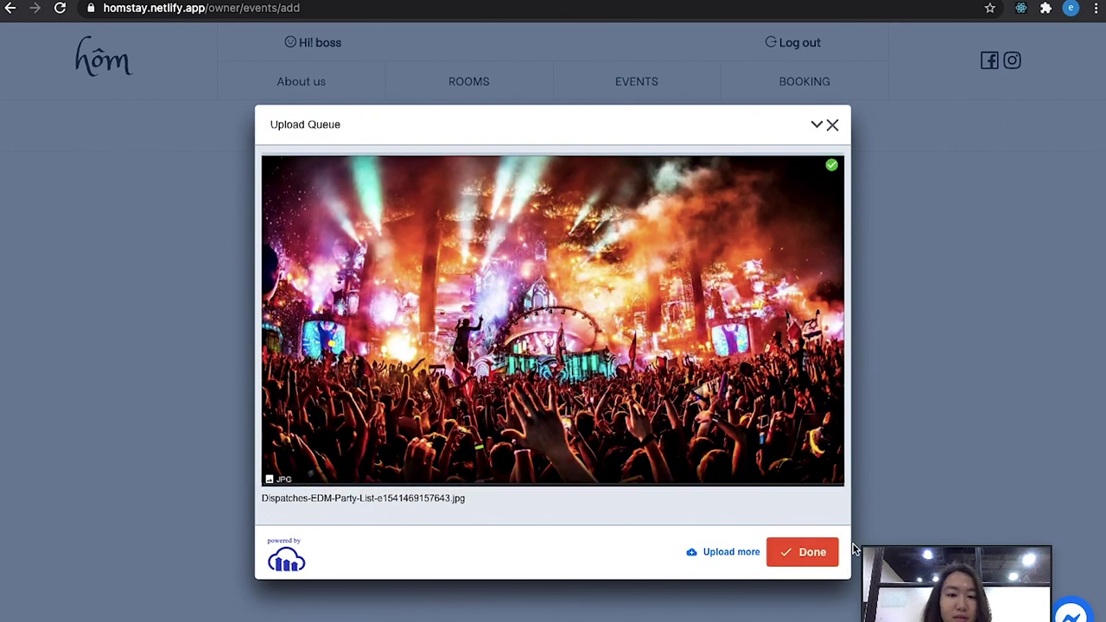
left_click(794, 559)
Save 'some event' and confirm it was created.
scroll(684, 438, "down", 3)
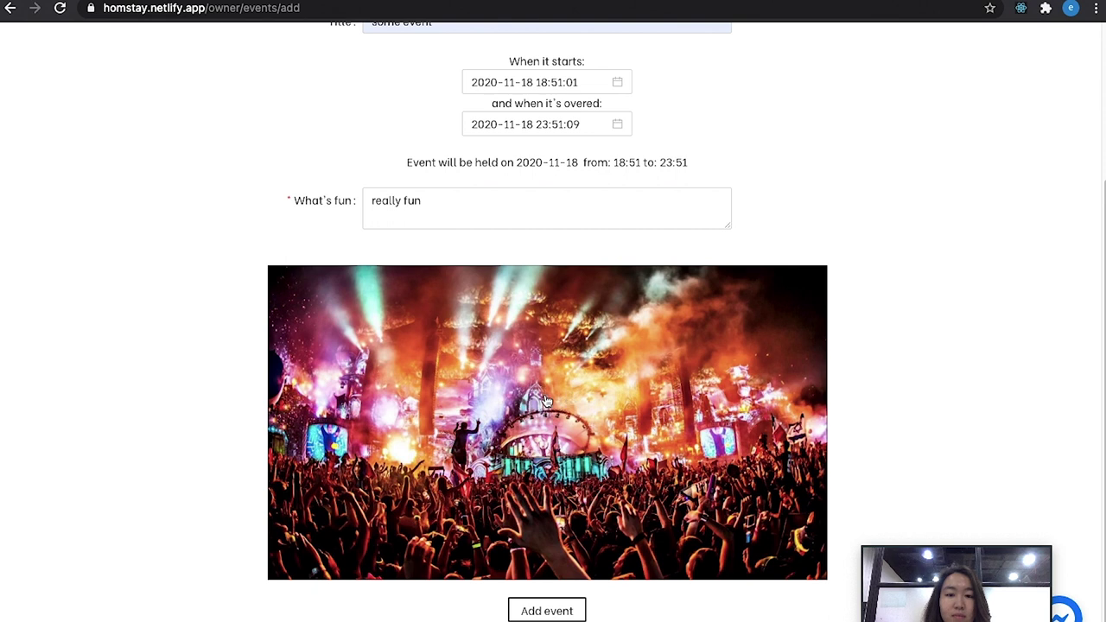
left_click(547, 608)
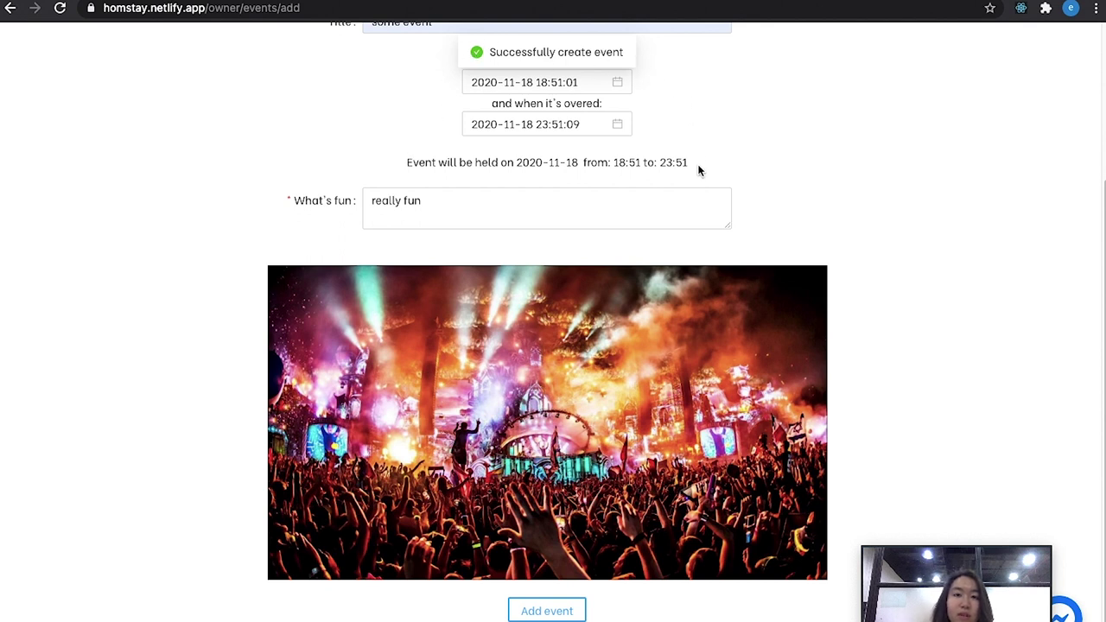
scroll(686, 163, "up", 5)
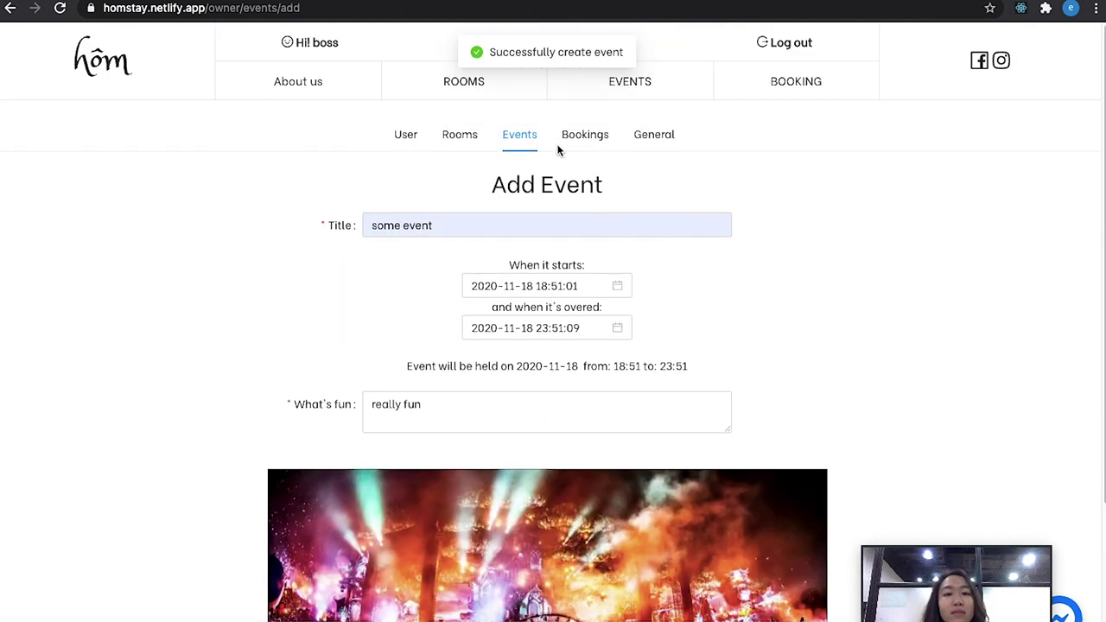
Show the November 18 event 'some event' and its concert poster in the owner's Events calendar.
left_click(518, 141)
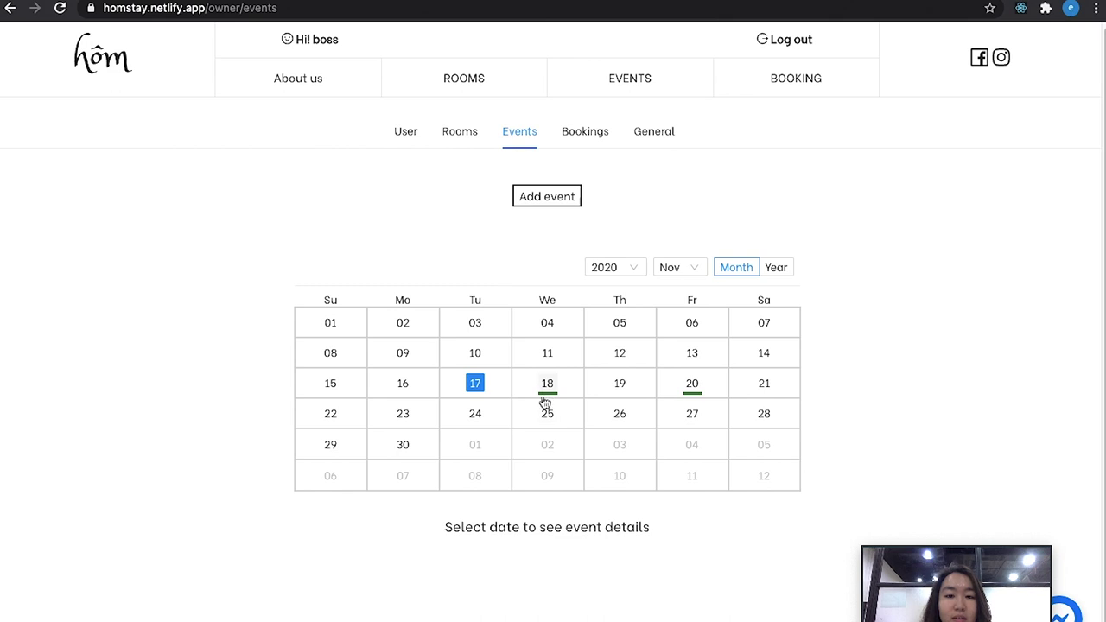
left_click(550, 391)
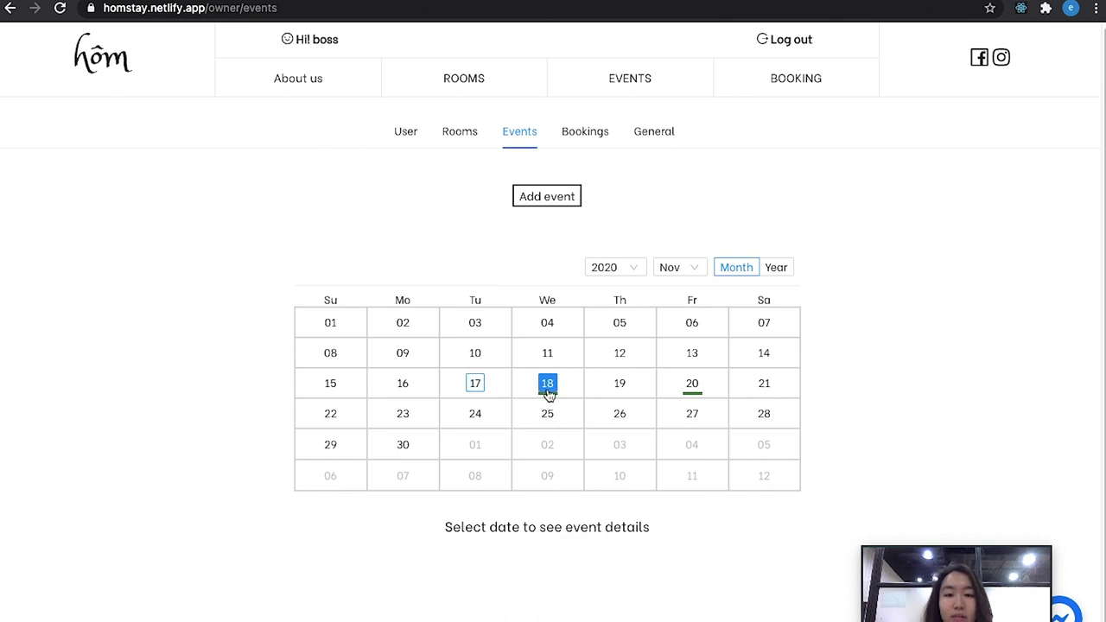
scroll(570, 395, "down", 3)
scroll(588, 388, "down", 1)
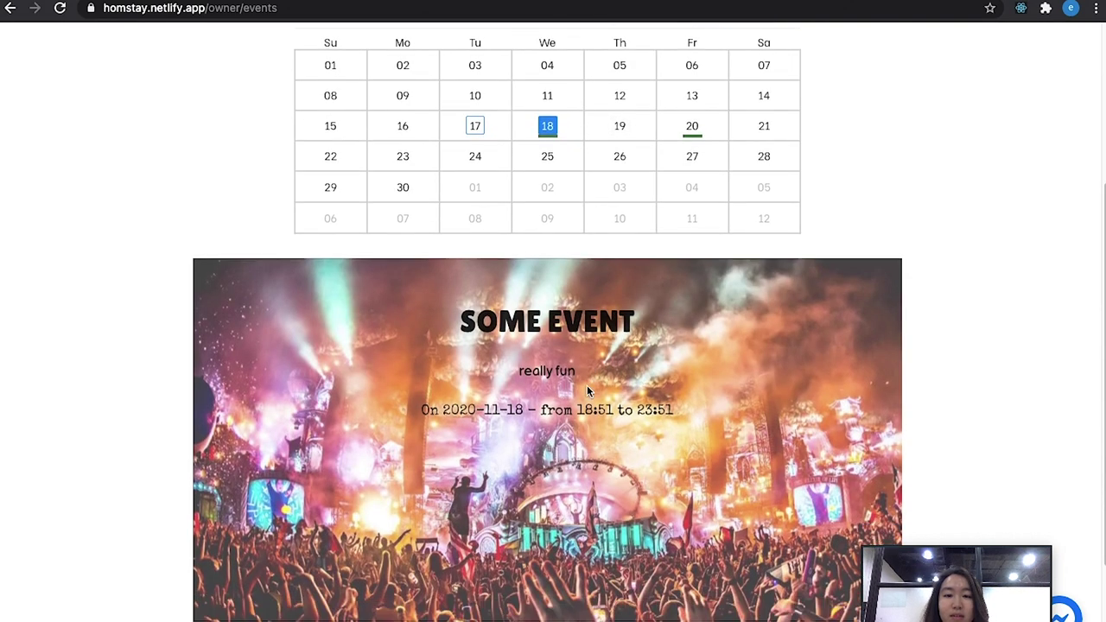
scroll(570, 380, "down", 3)
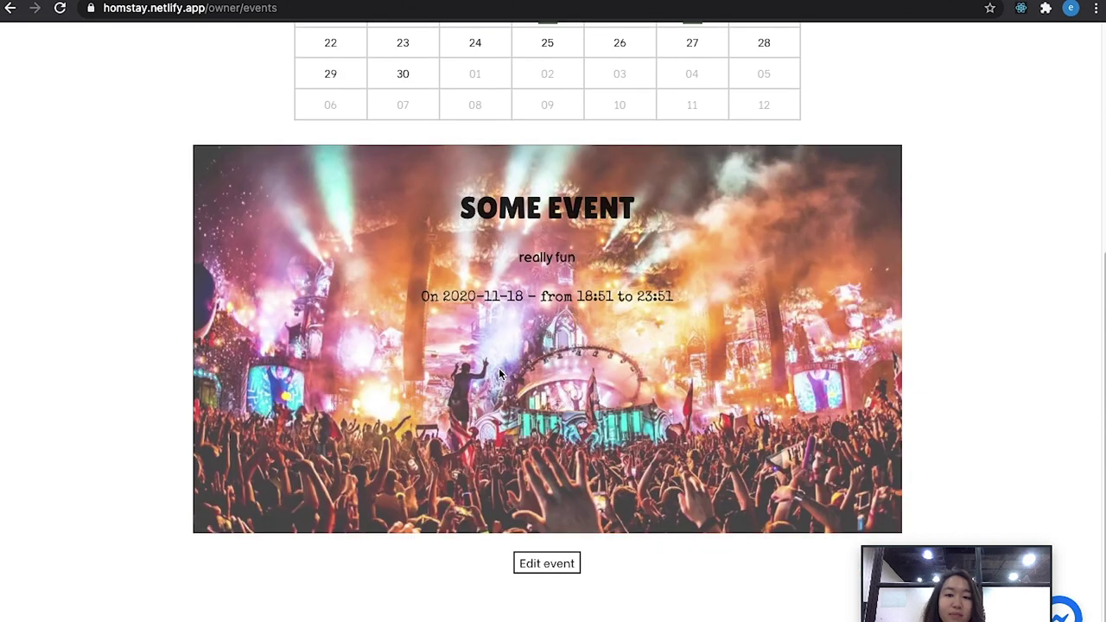
scroll(498, 371, "up", 4)
scroll(499, 367, "down", 2)
scroll(498, 361, "down", 2)
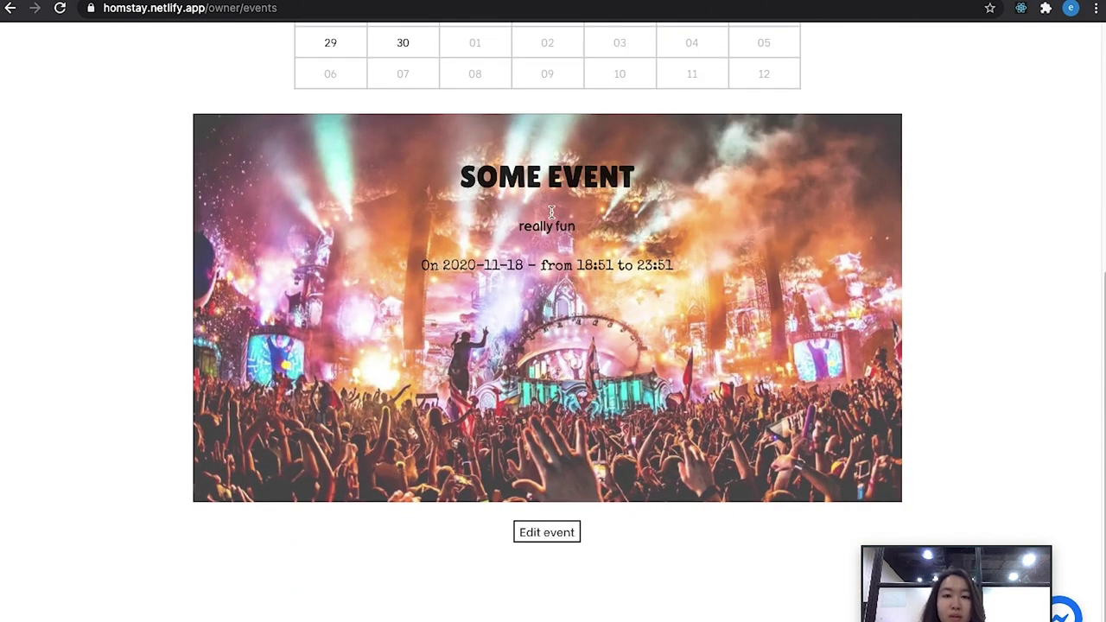
scroll(514, 216, "up", 1)
scroll(514, 214, "up", 1)
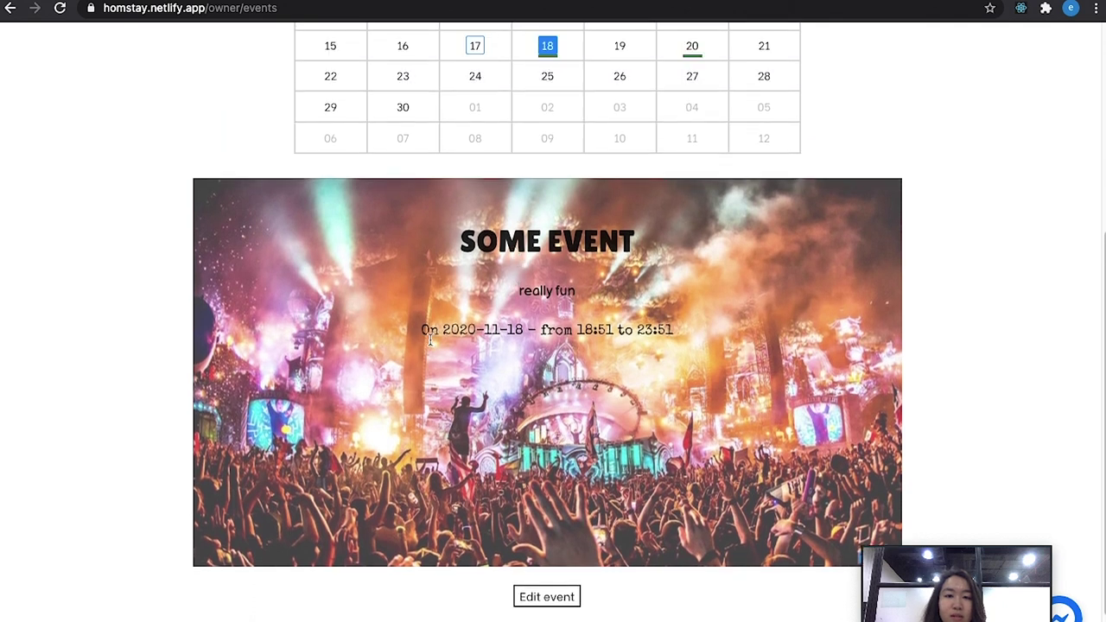
scroll(550, 282, "up", 5)
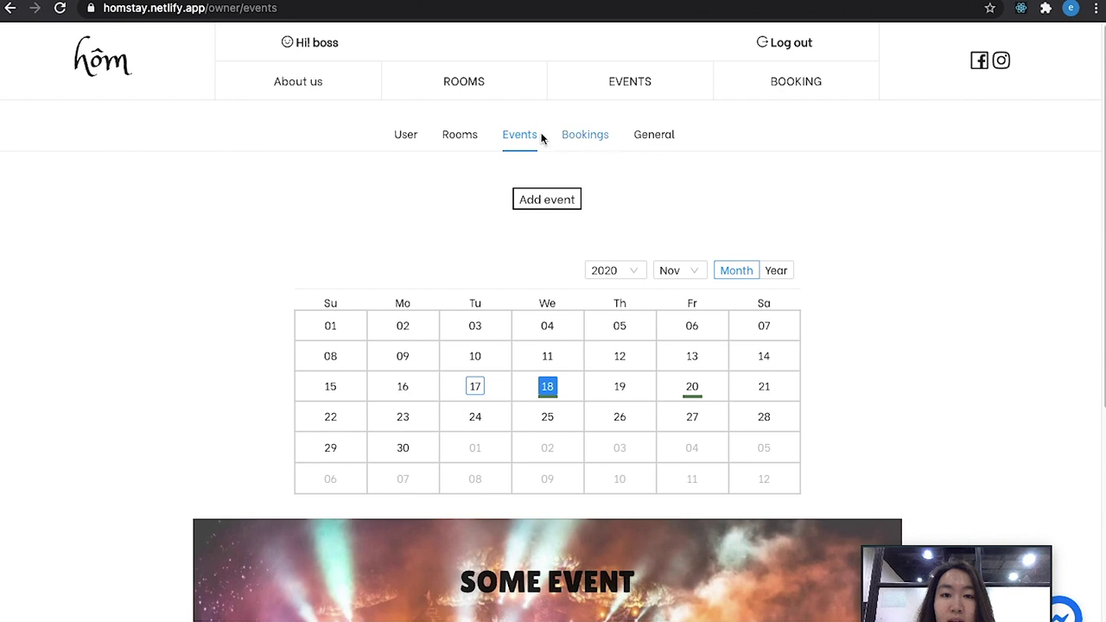
In the owner's Bookings table, change booking #1's status from processing to paid.
left_click(582, 138)
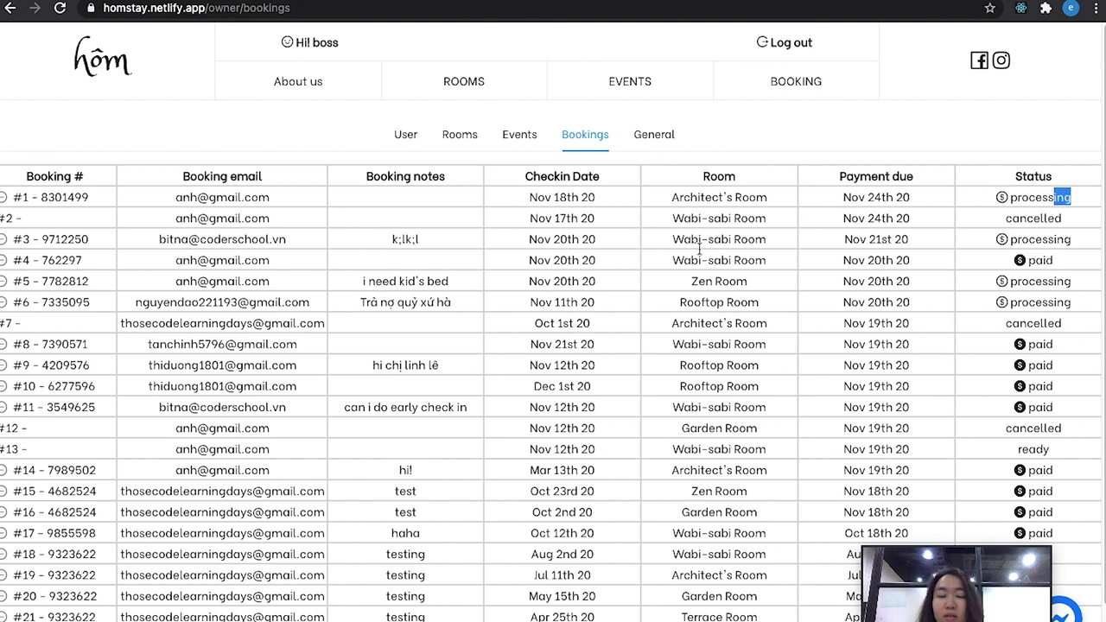
left_click_drag(1053, 198, 1069, 197)
left_click(1068, 197)
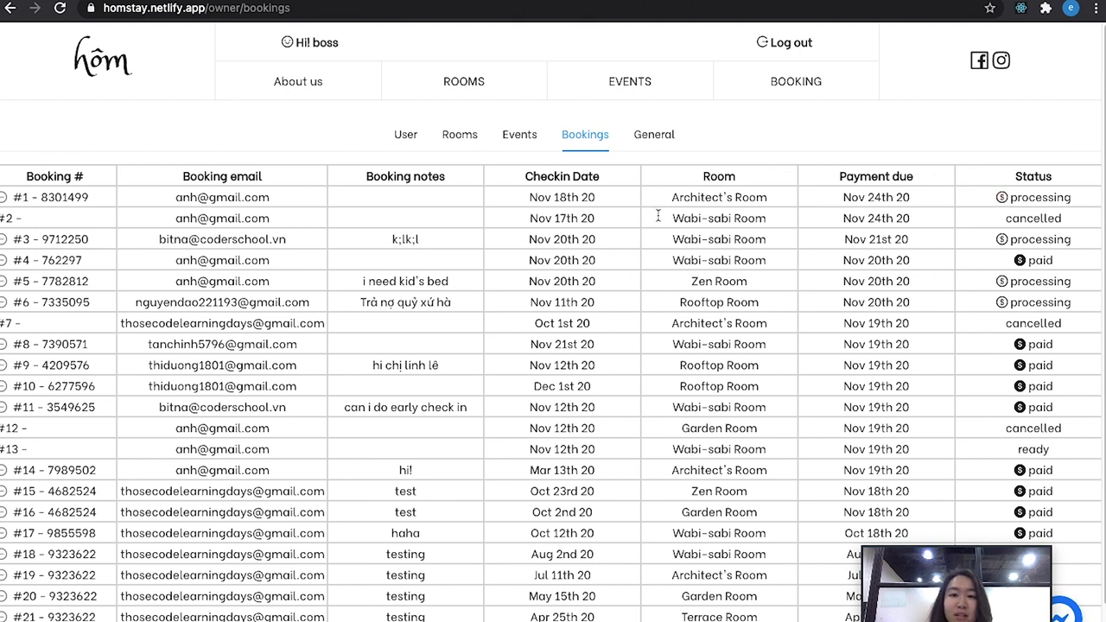
left_click(1002, 200)
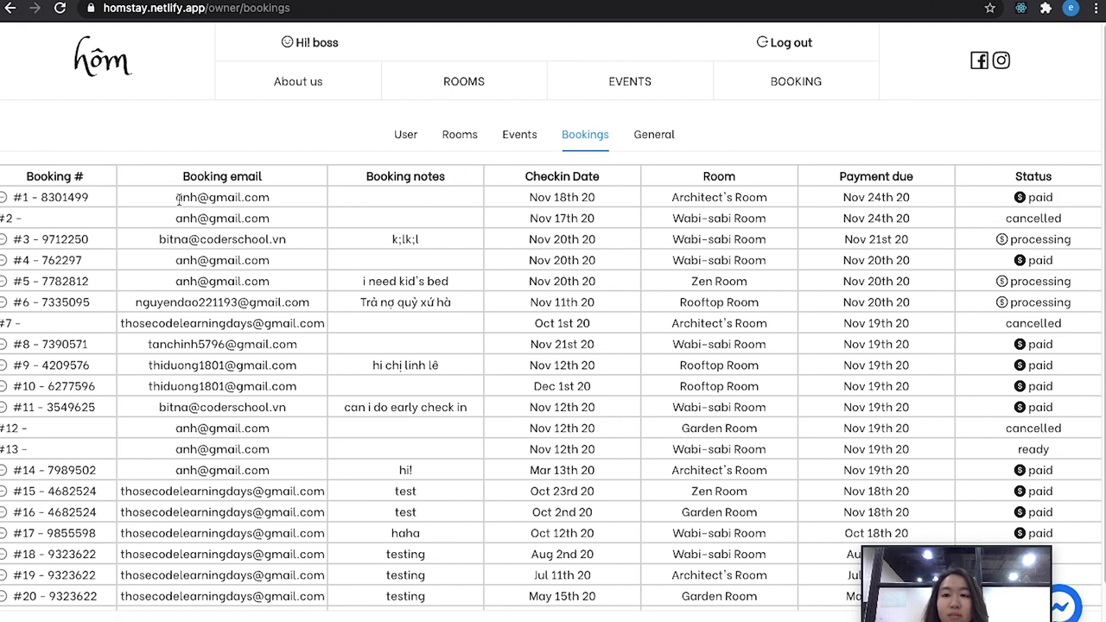
left_click_drag(177, 198, 286, 201)
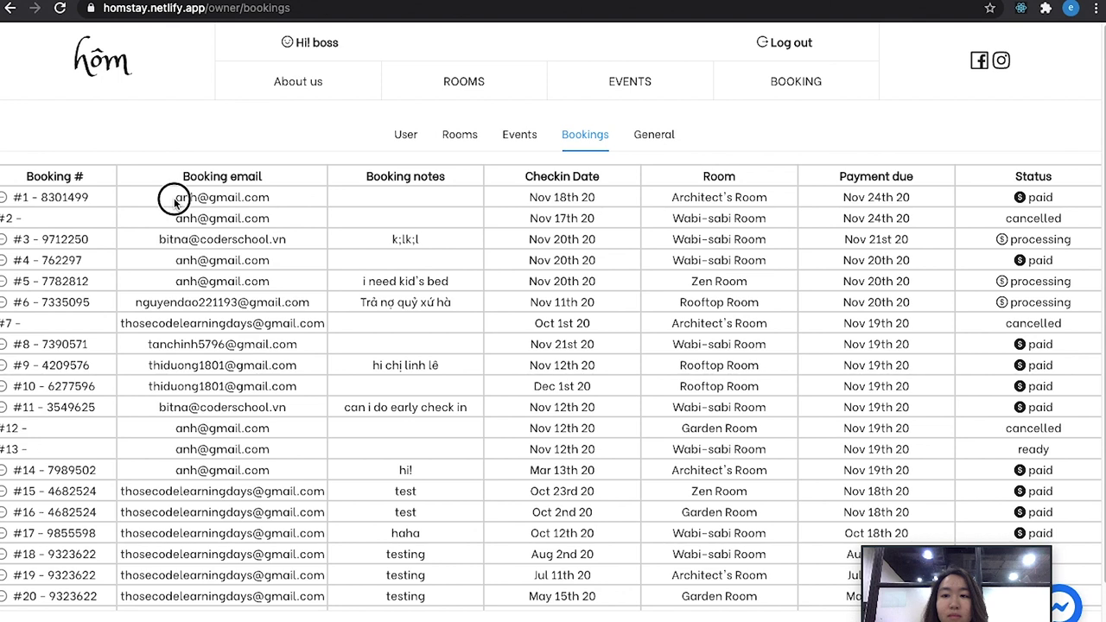
left_click(287, 201)
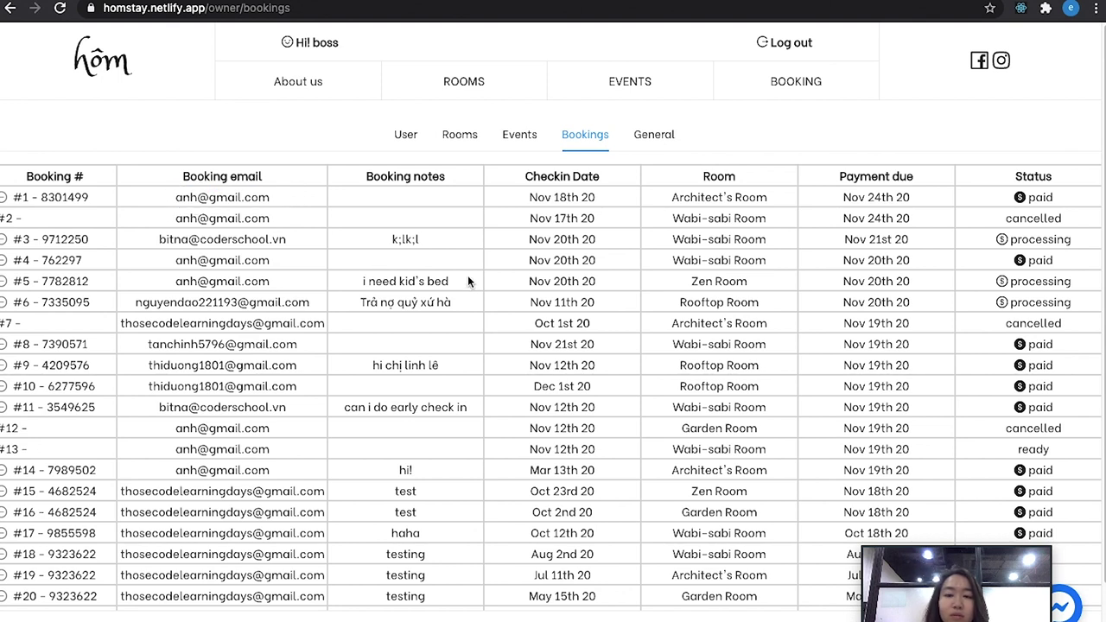
scroll(467, 281, "down", 1)
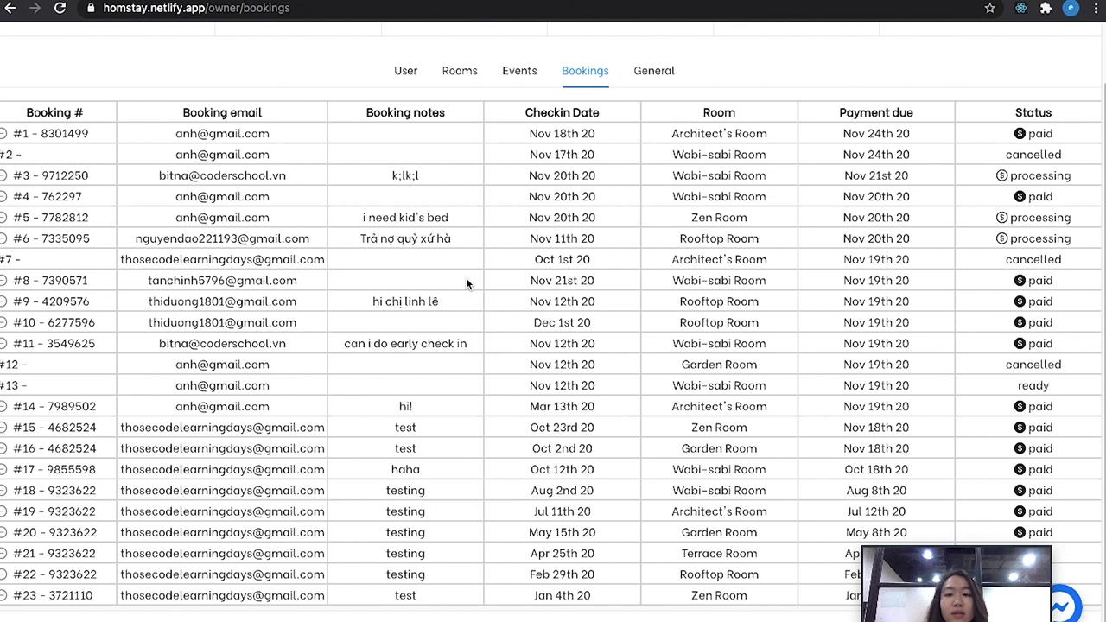
scroll(465, 278, "down", 1)
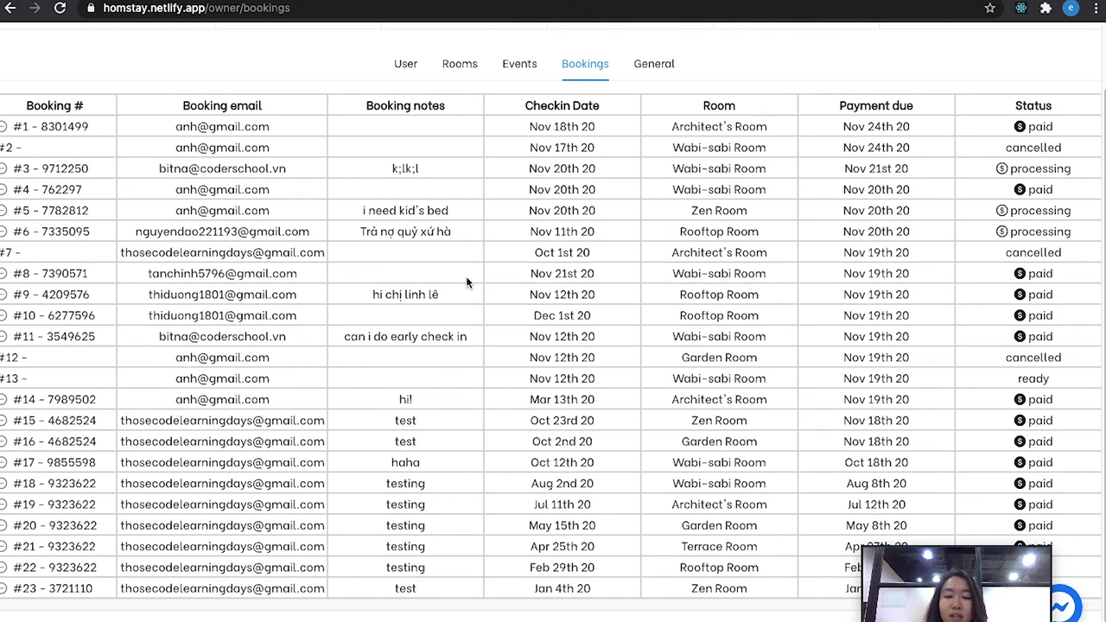
scroll(467, 282, "up", 1)
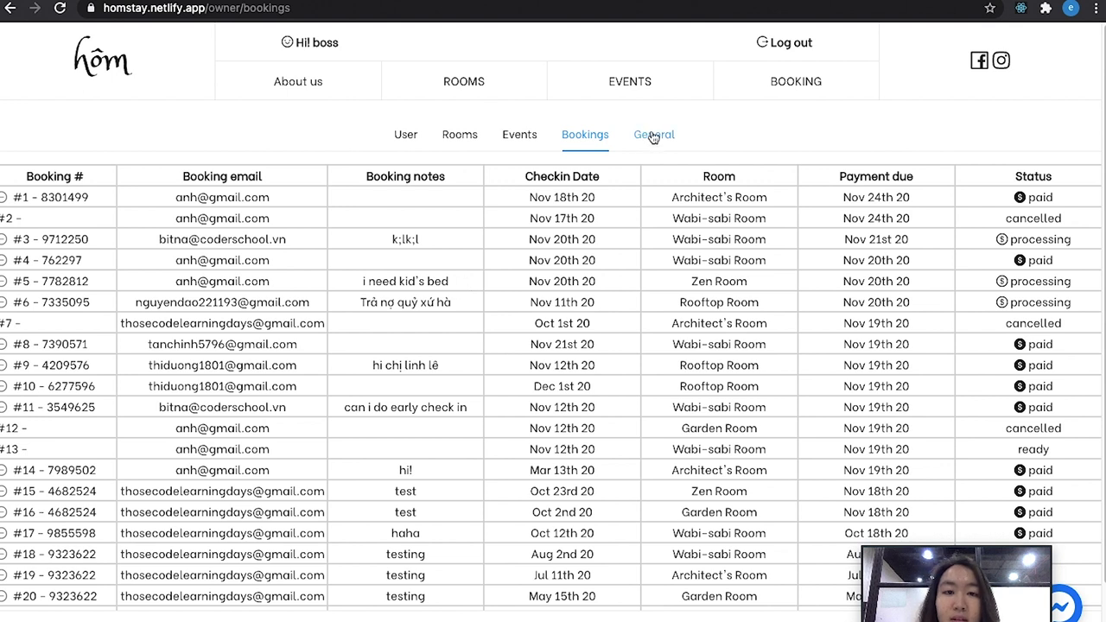
Show the General report's monthly revenue-per-room chart and the bookings revenue table below it.
left_click(654, 136)
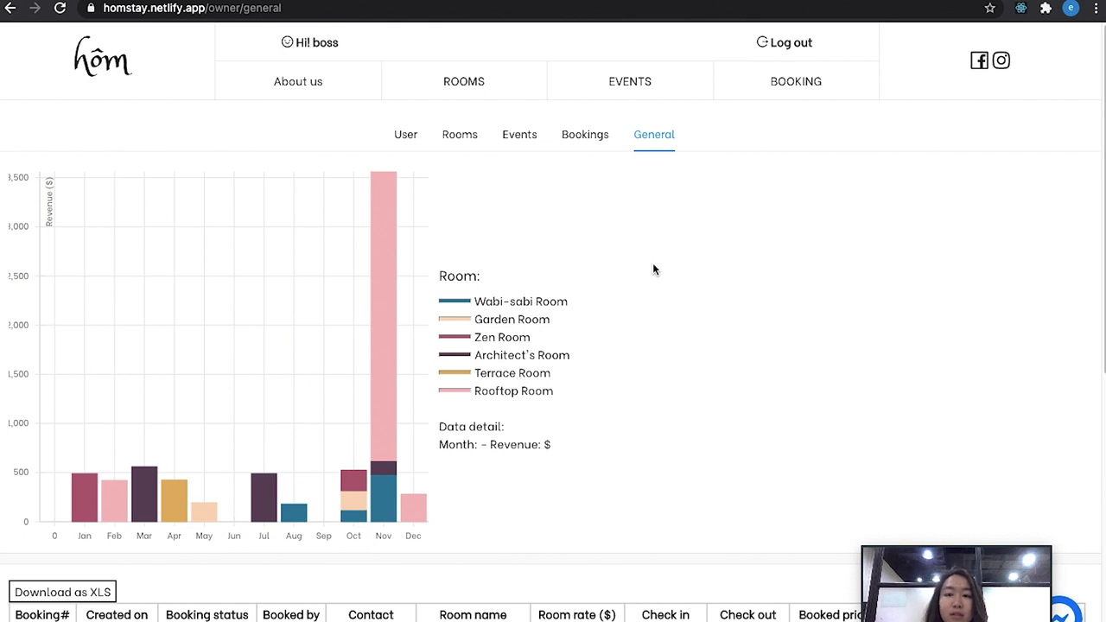
scroll(653, 263, "down", 1)
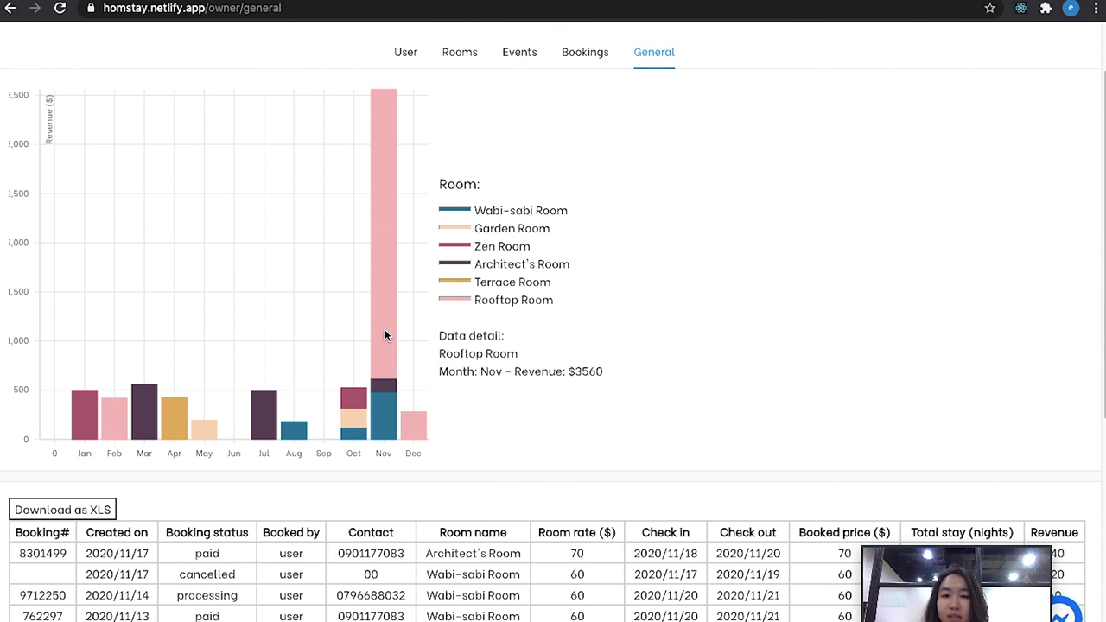
mouse_move(413, 507)
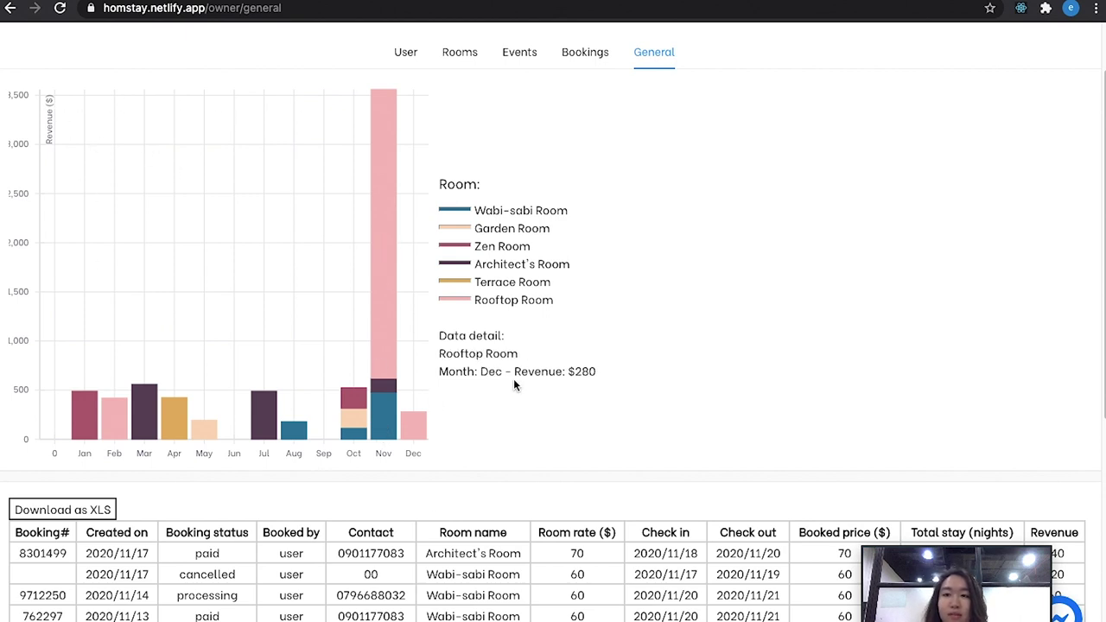
scroll(505, 372, "down", 3)
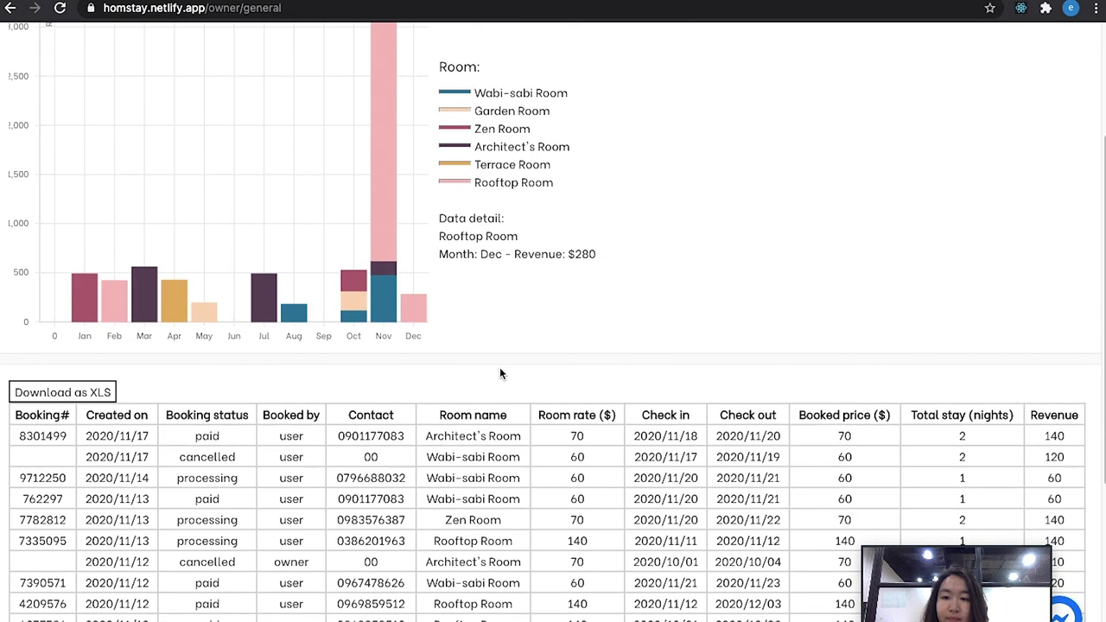
scroll(489, 364, "down", 1)
scroll(487, 369, "down", 2)
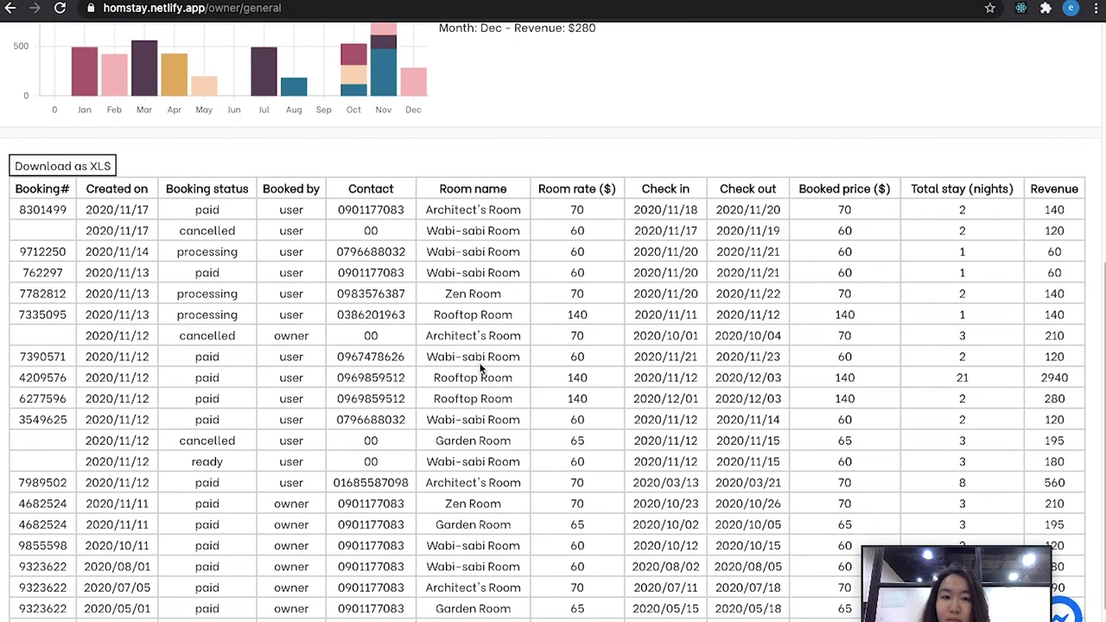
scroll(481, 368, "down", 1)
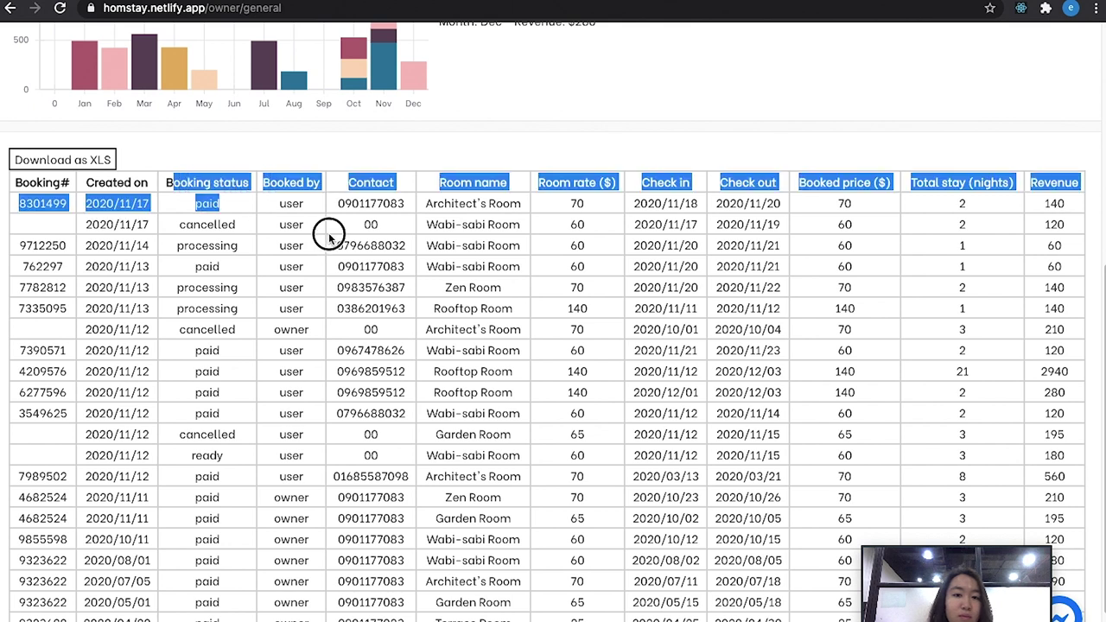
left_click_drag(170, 177, 622, 406)
left_click(606, 434)
scroll(536, 401, "down", 1)
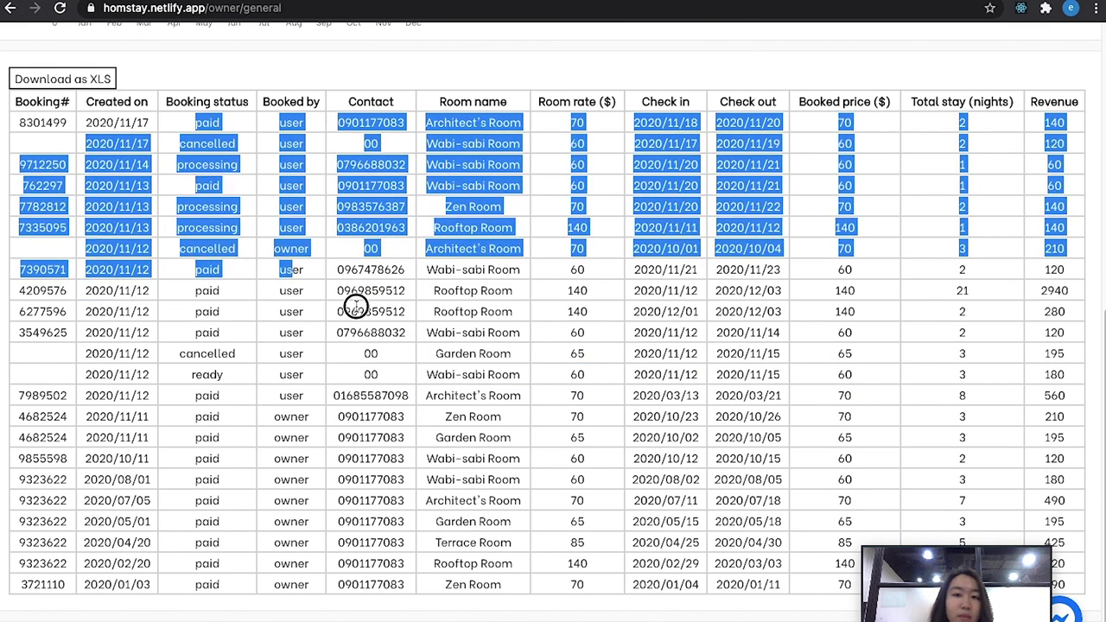
left_click_drag(184, 130, 360, 321)
left_click(294, 270)
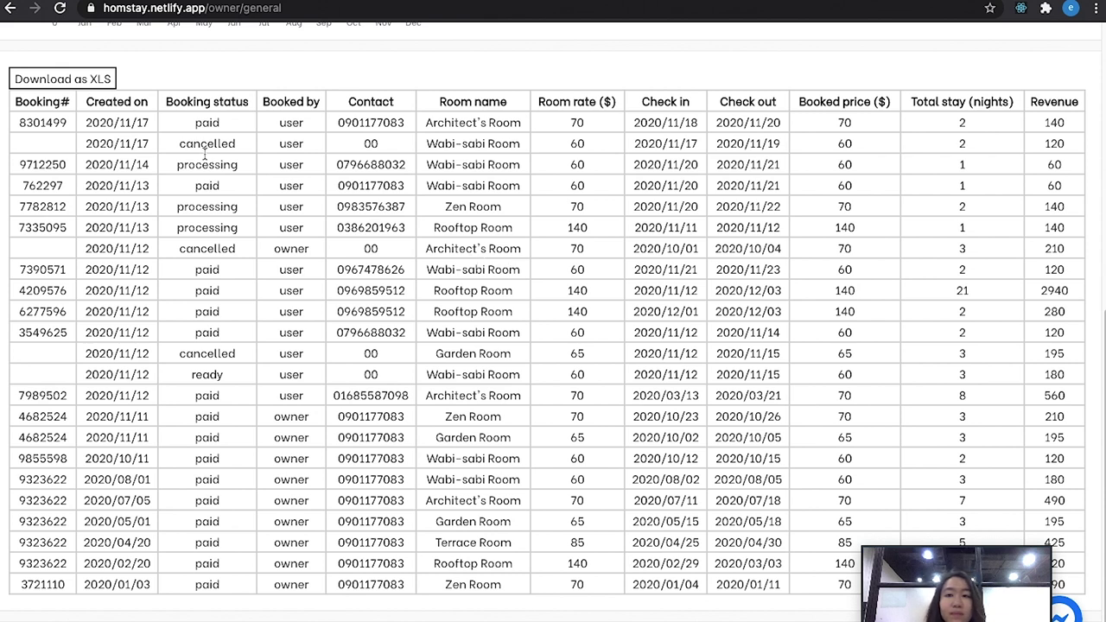
scroll(467, 182, "up", 6)
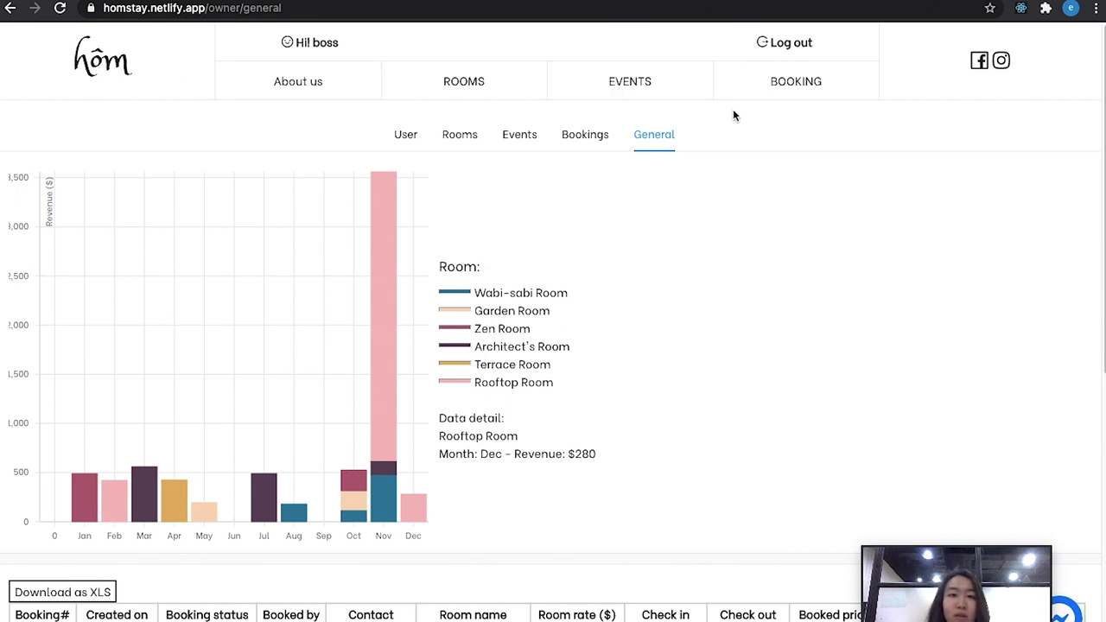
left_click(799, 47)
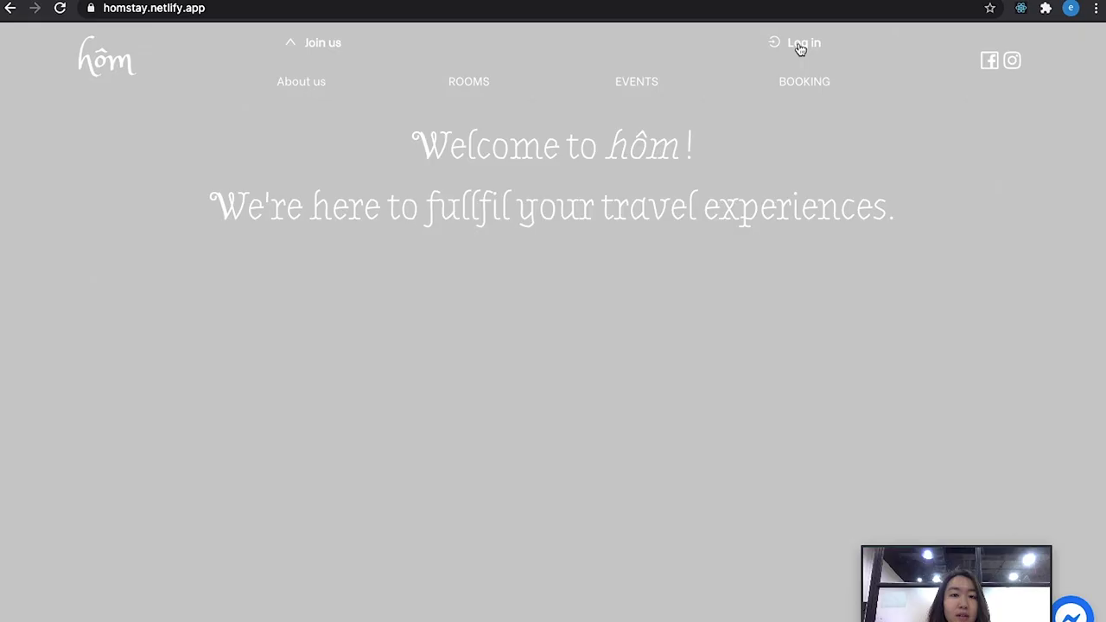
left_click(794, 44)
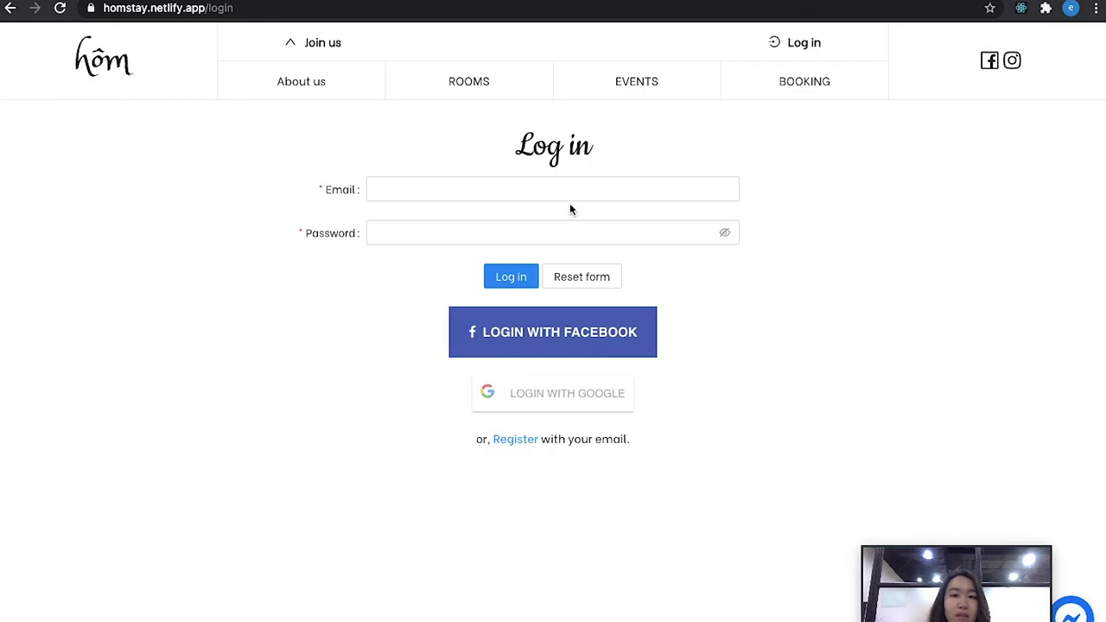
left_click(570, 194)
left_click(570, 189)
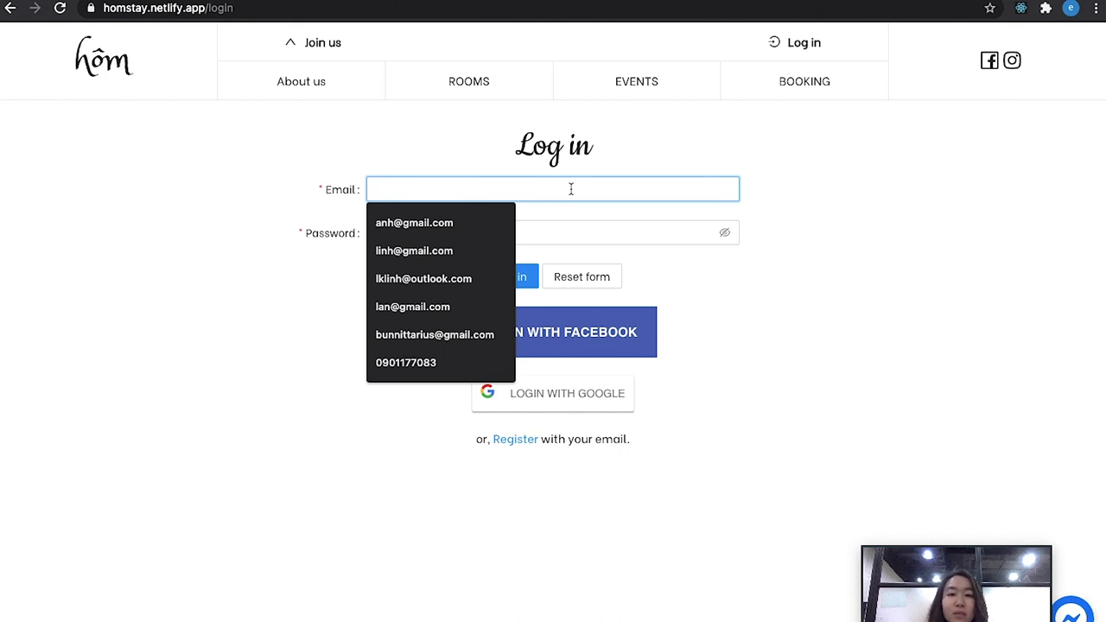
left_click(446, 252)
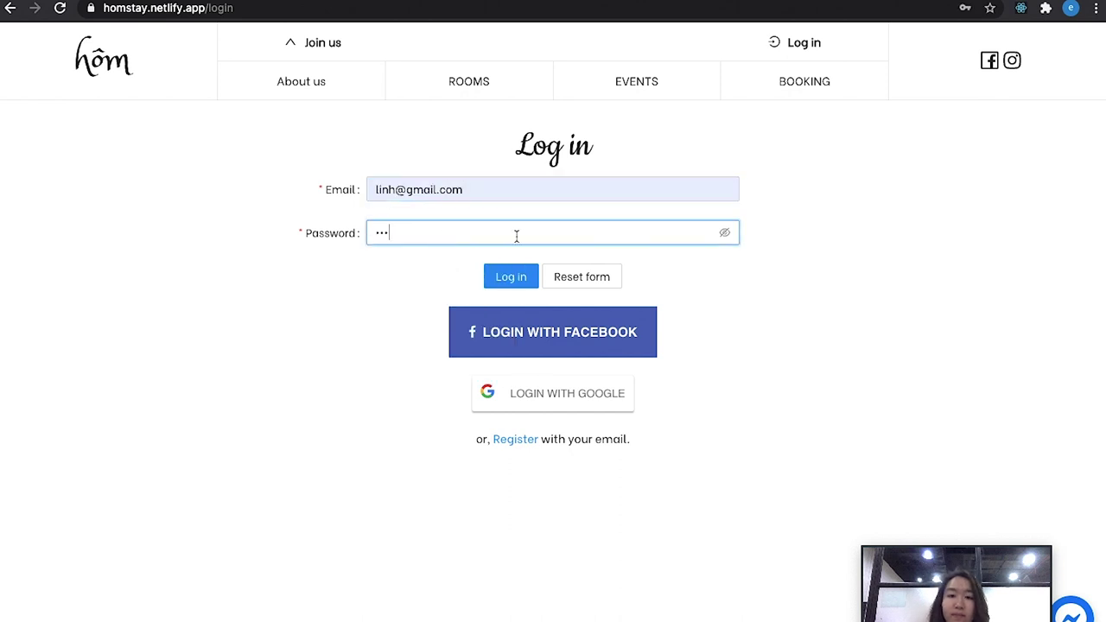
left_click(513, 278)
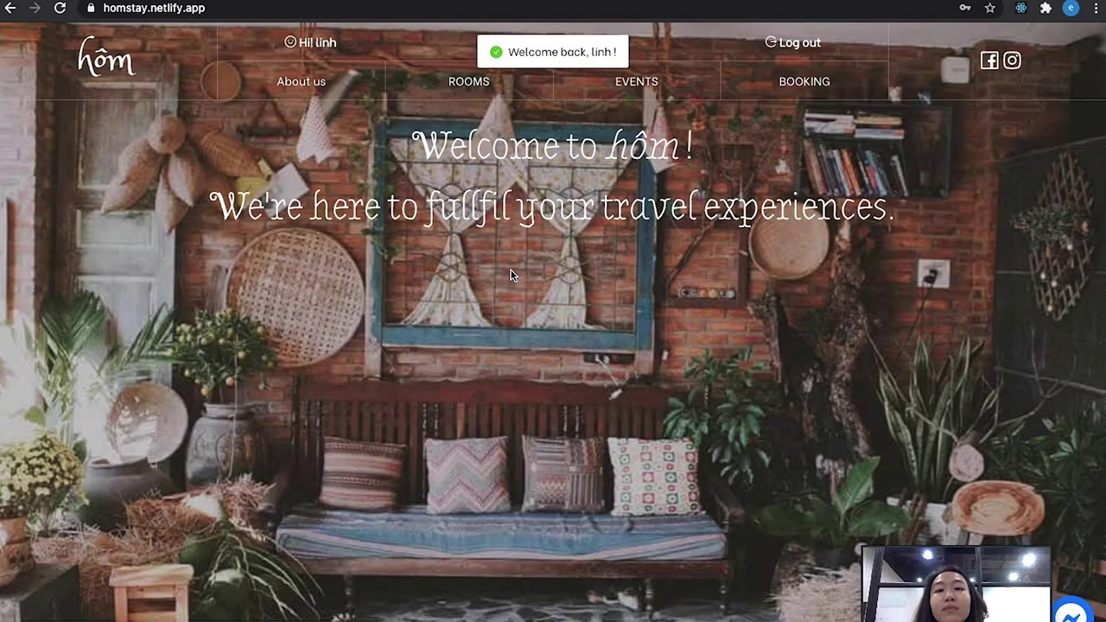
Browse the staff Bookings page's seven rooms, trying then cancelling a 2020-11-02 Wabi-sabi start date.
left_click(310, 49)
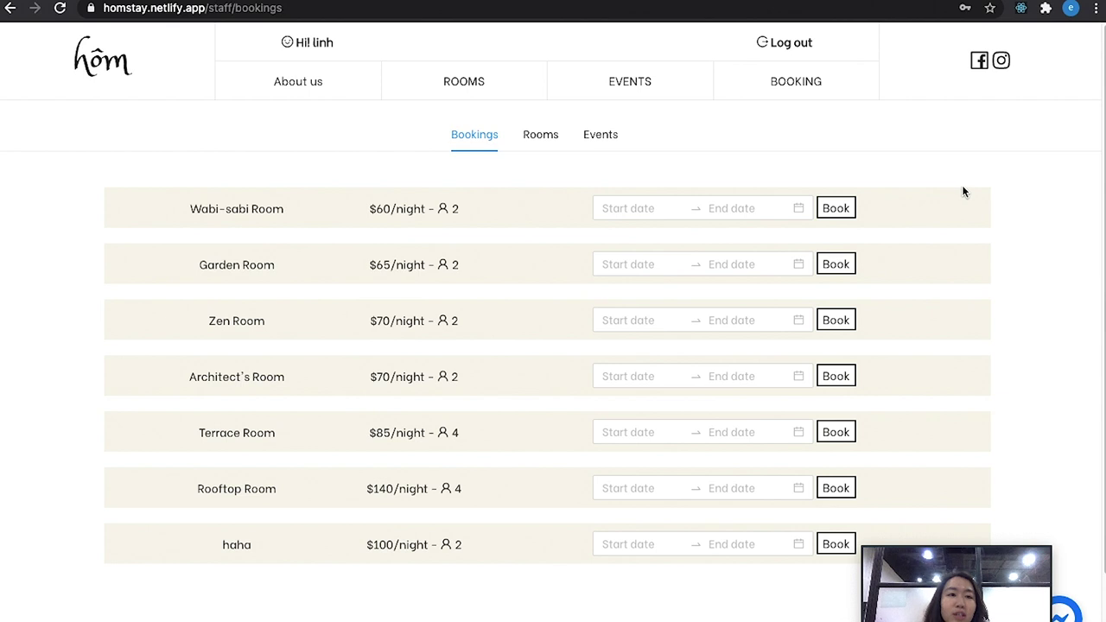
scroll(964, 194, "down", 1)
scroll(963, 191, "down", 1)
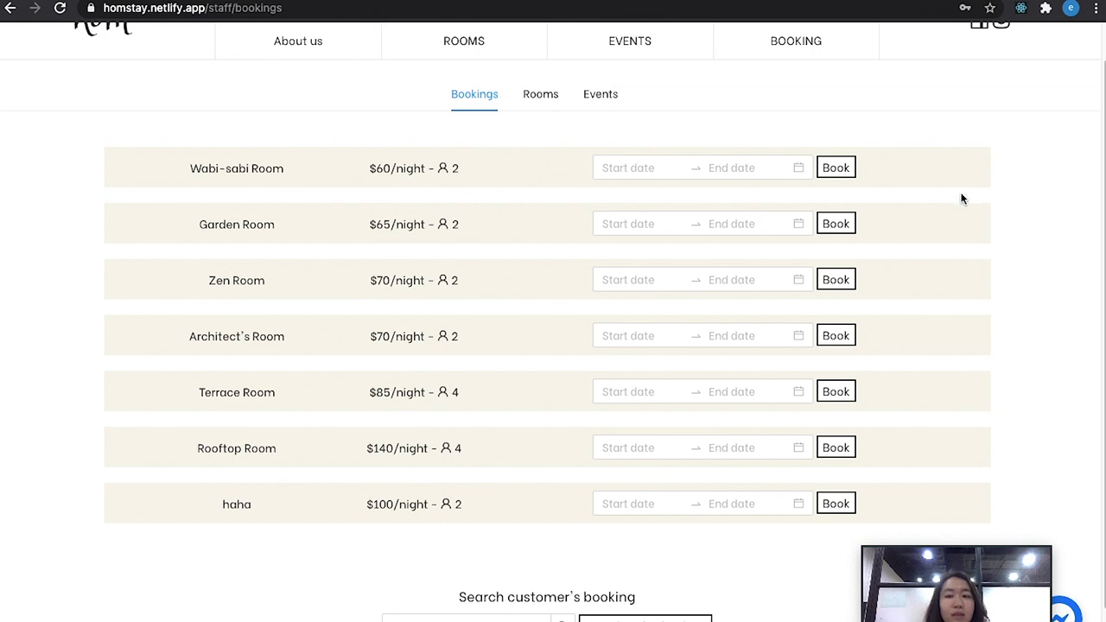
scroll(961, 198, "down", 1)
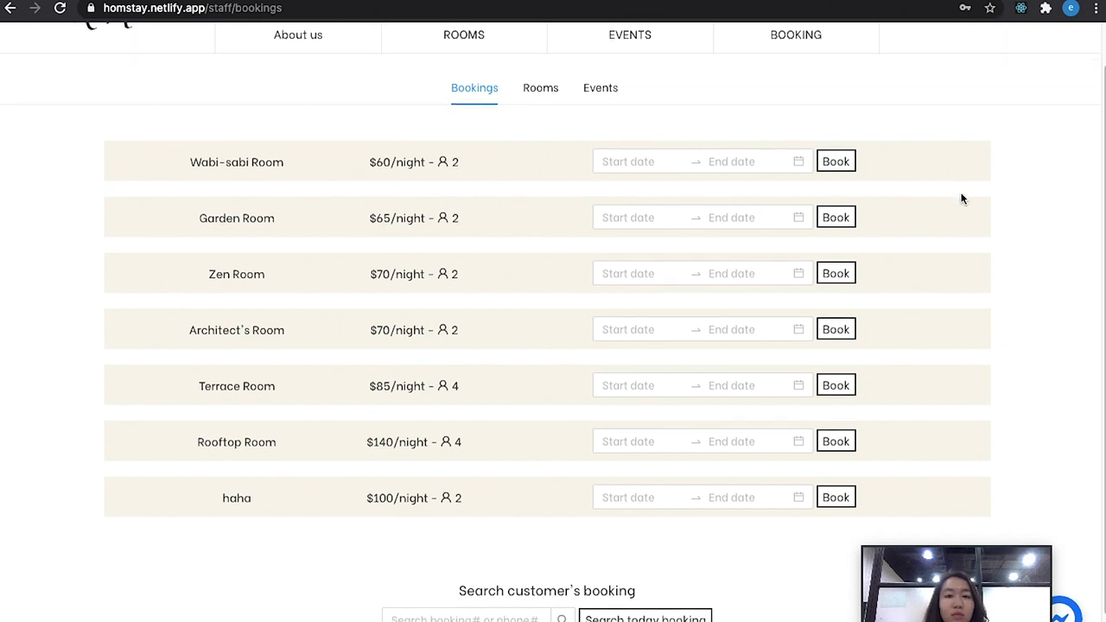
left_click(633, 161)
type("2020-11-02")
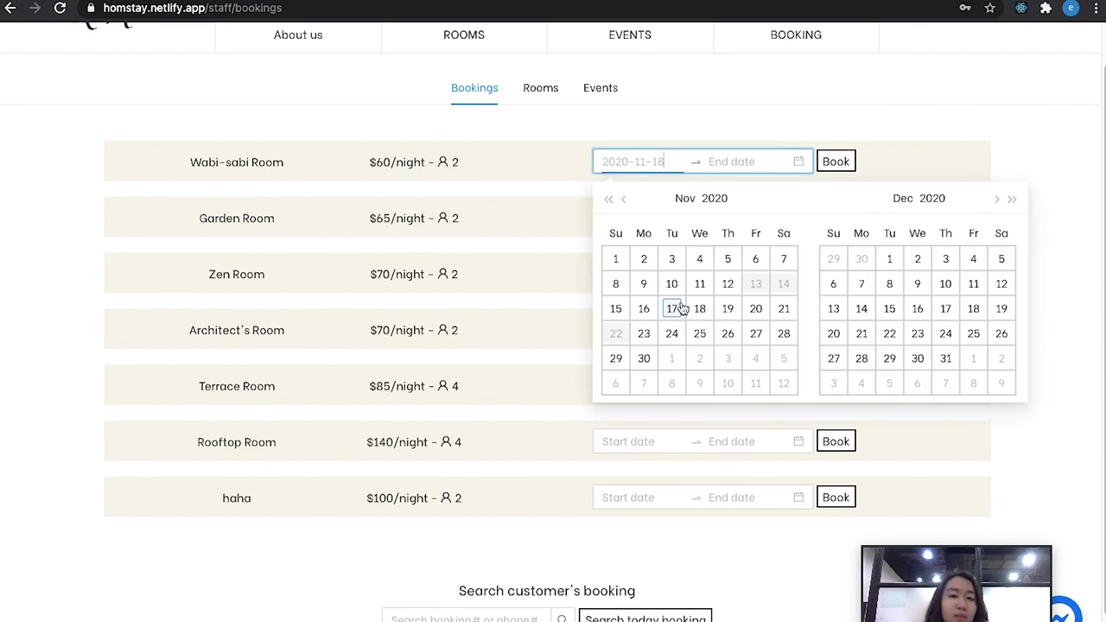
left_click(886, 165)
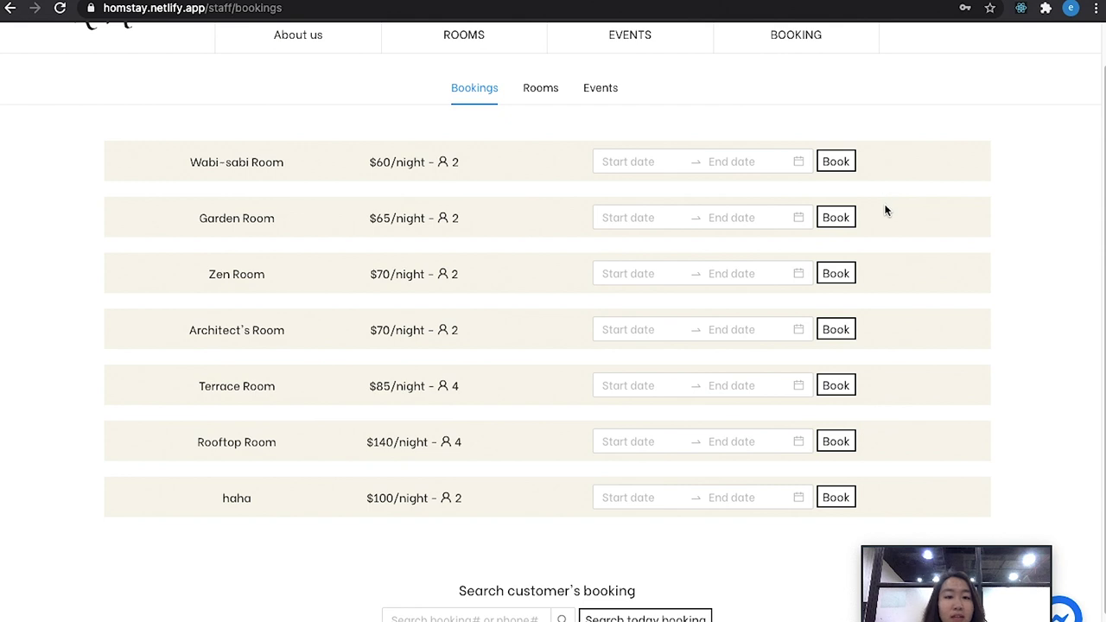
Search for bookings checking in today.
scroll(522, 359, "down", 1)
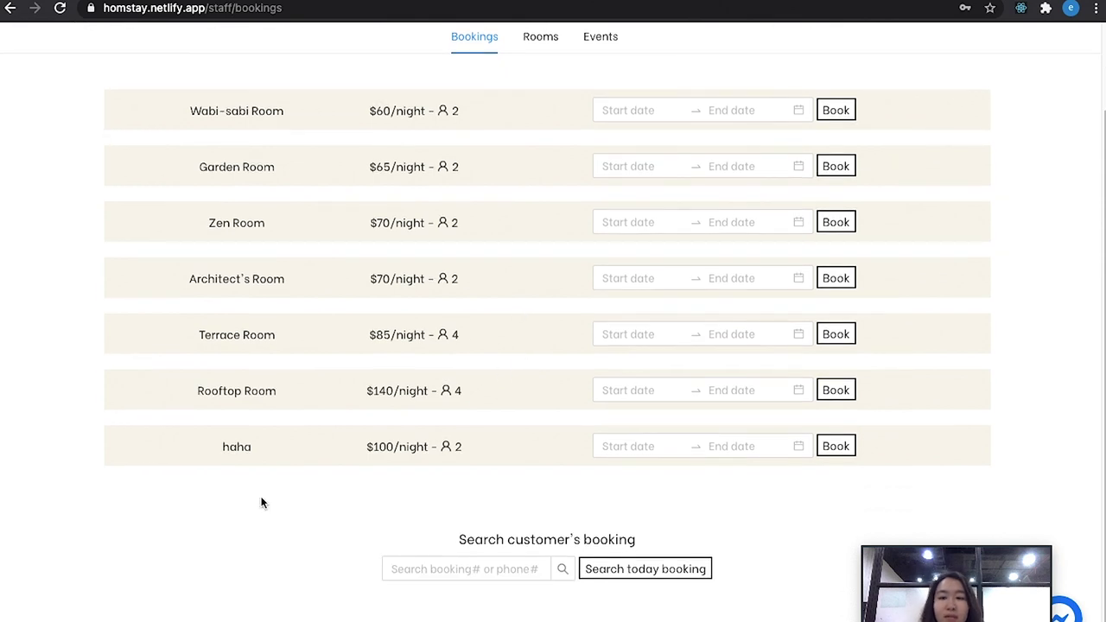
left_click(626, 577)
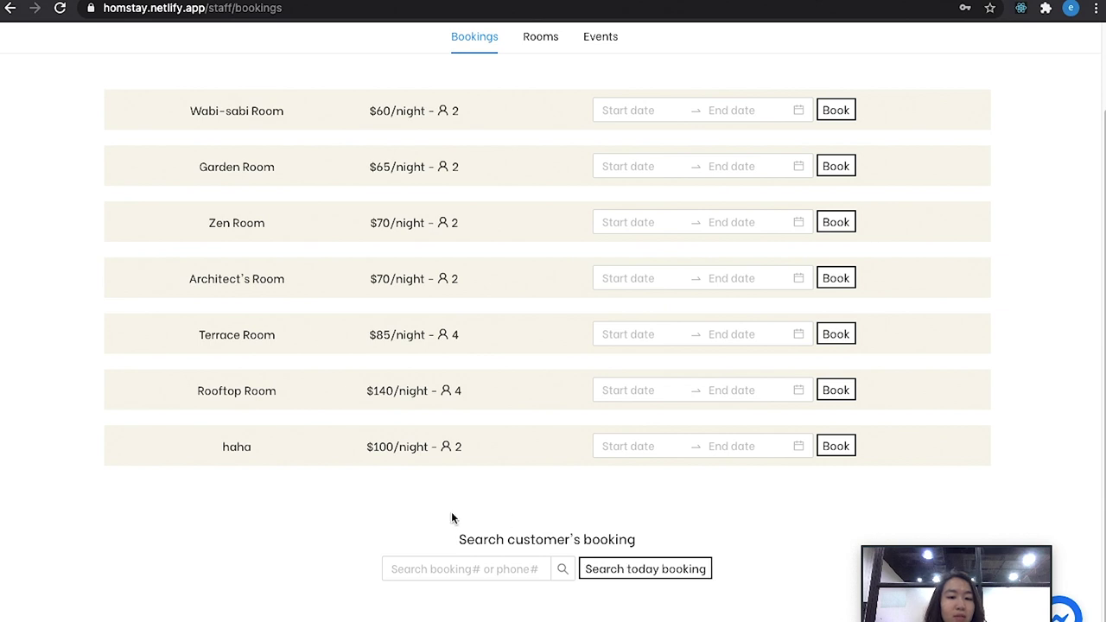
scroll(444, 509, "down", 3)
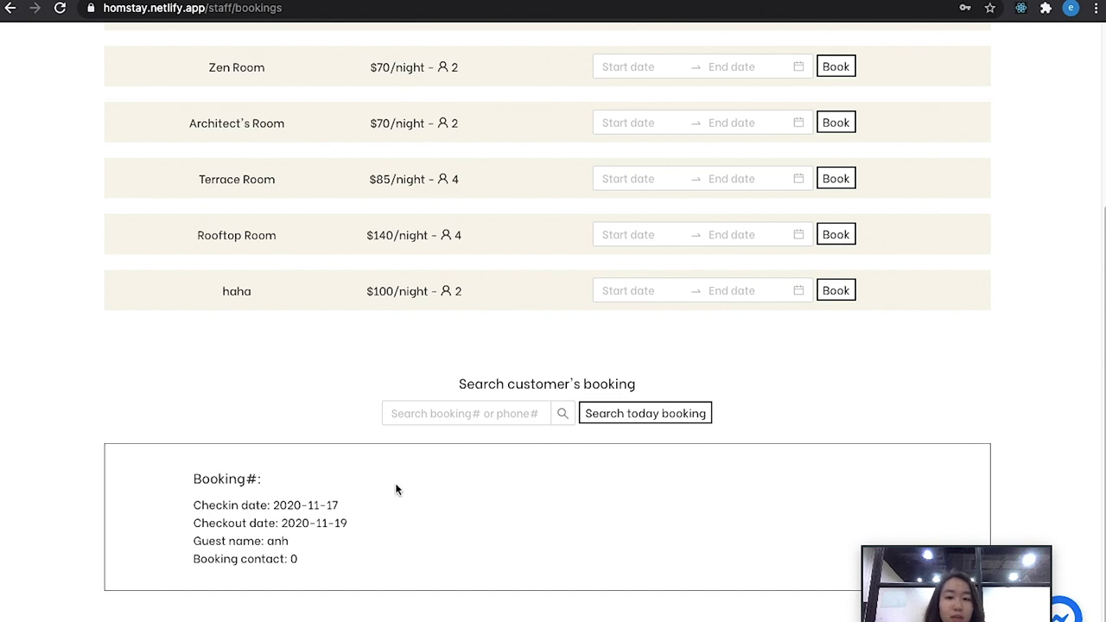
left_click(466, 414)
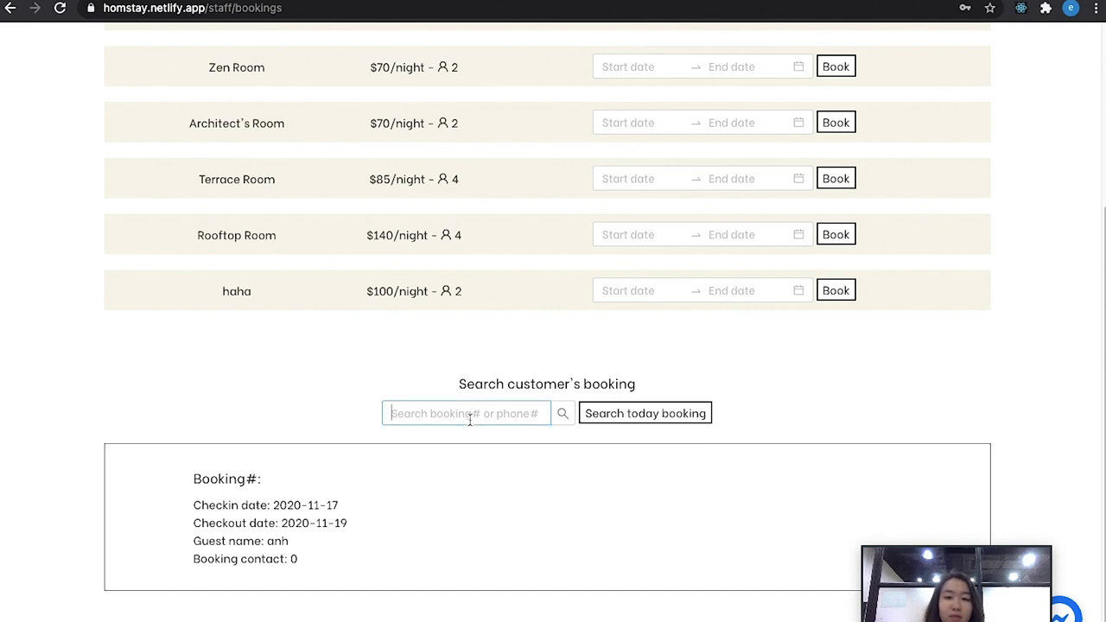
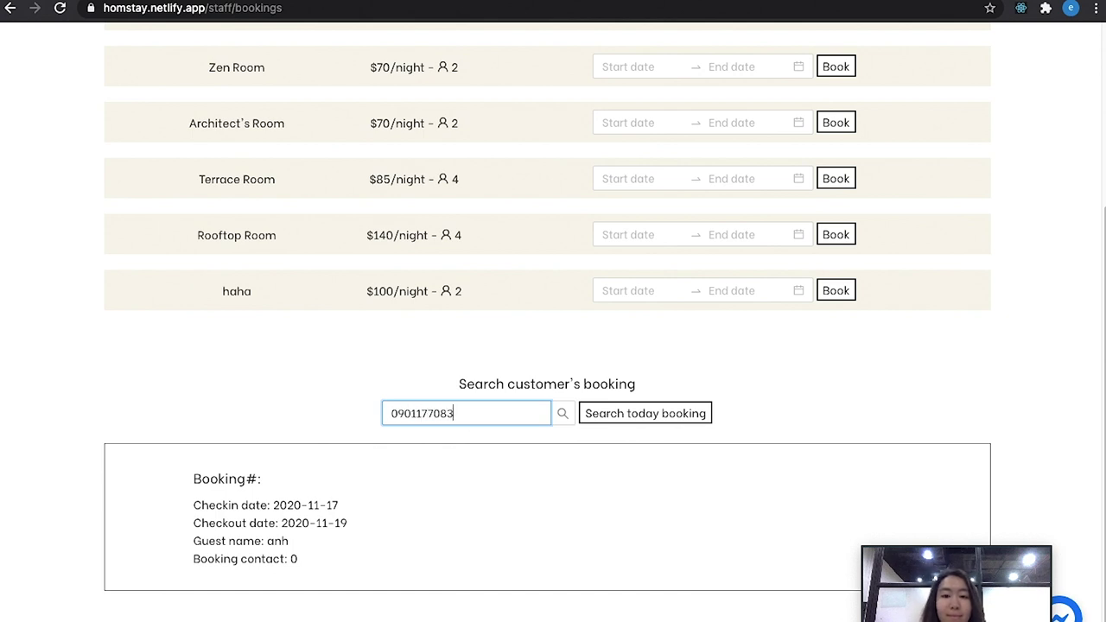
left_click(557, 416)
scroll(385, 370, "down", 1)
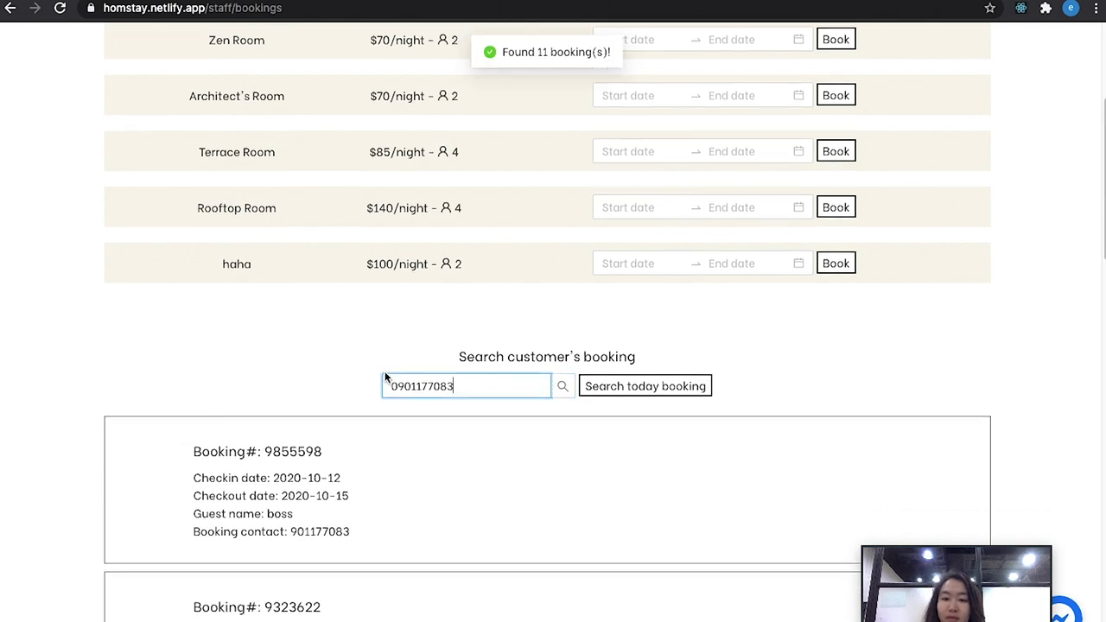
scroll(387, 375, "down", 2)
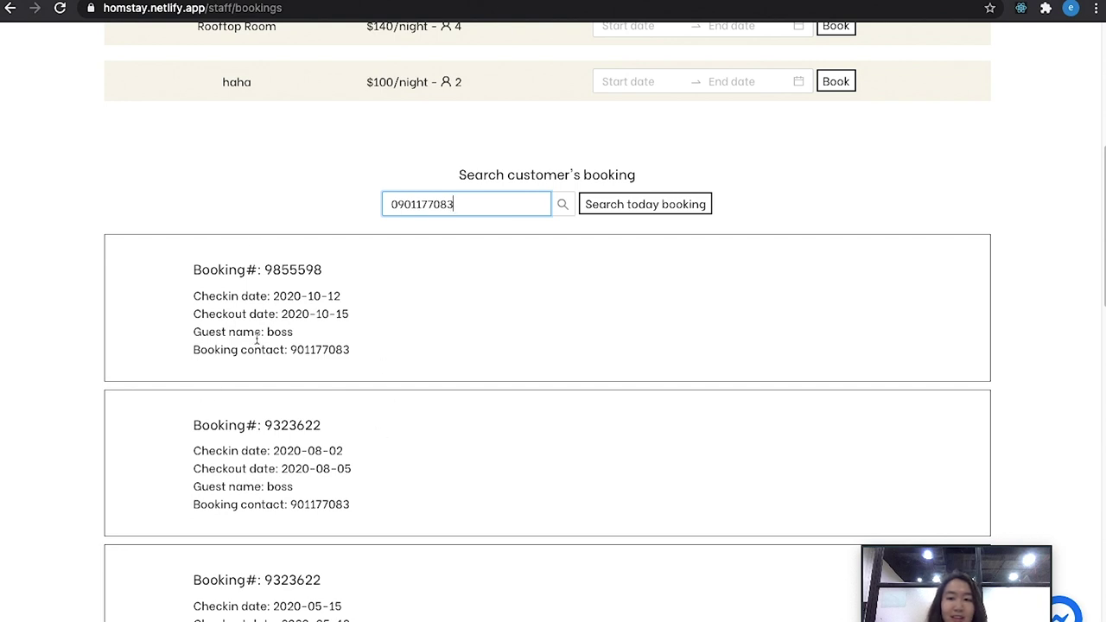
Search for booking 9855598 alone, then clear the search box.
double_click(291, 270)
key("ctrl+c")
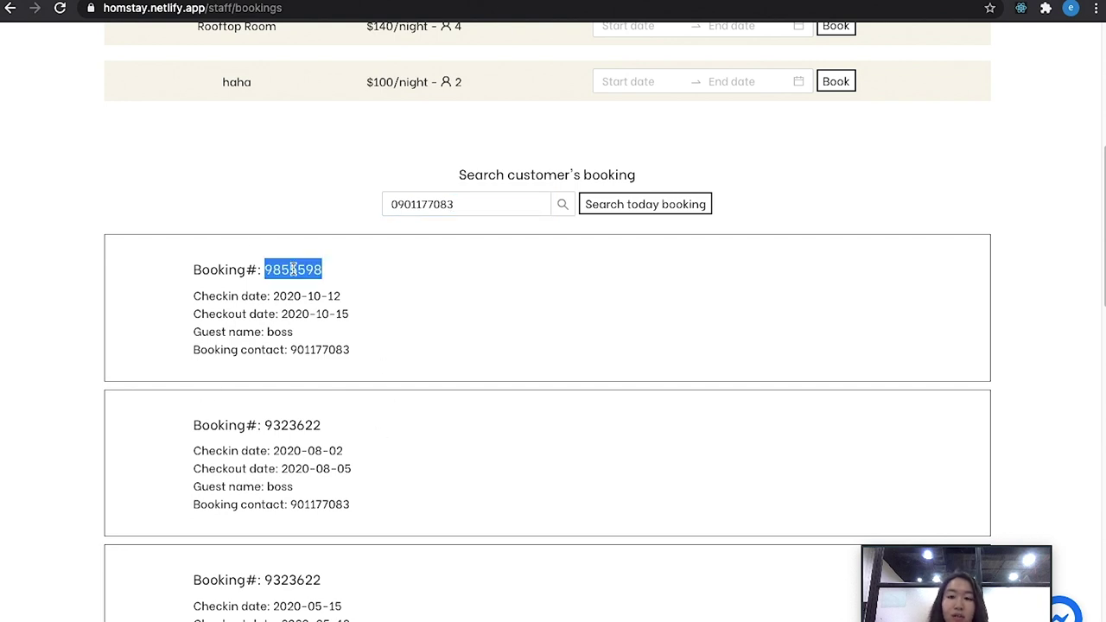
double_click(469, 204)
key("ctrl+v")
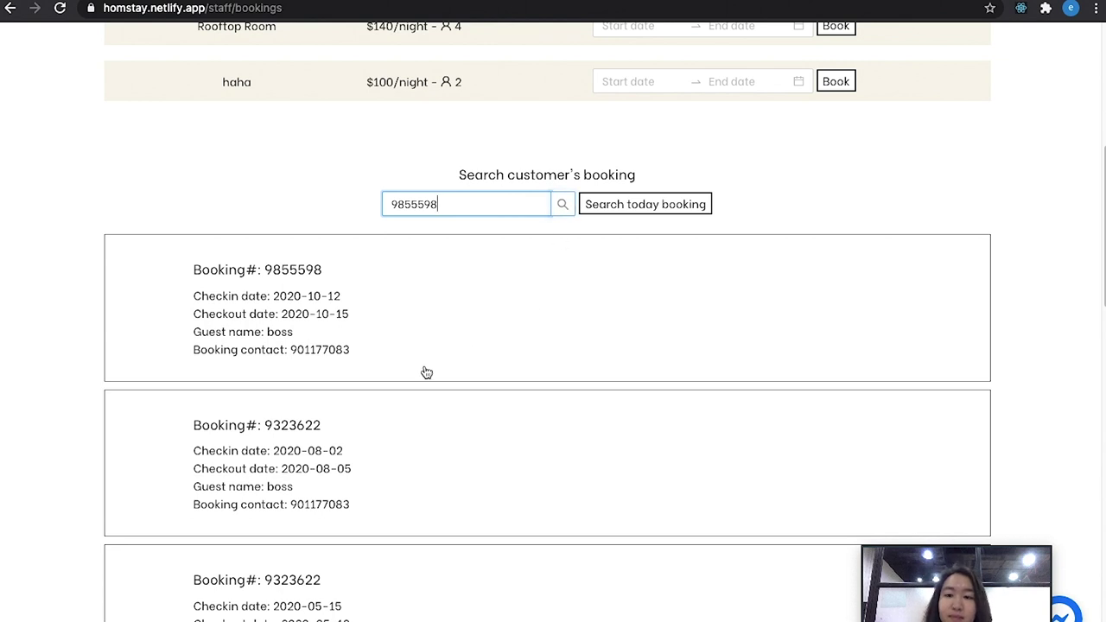
key("Return")
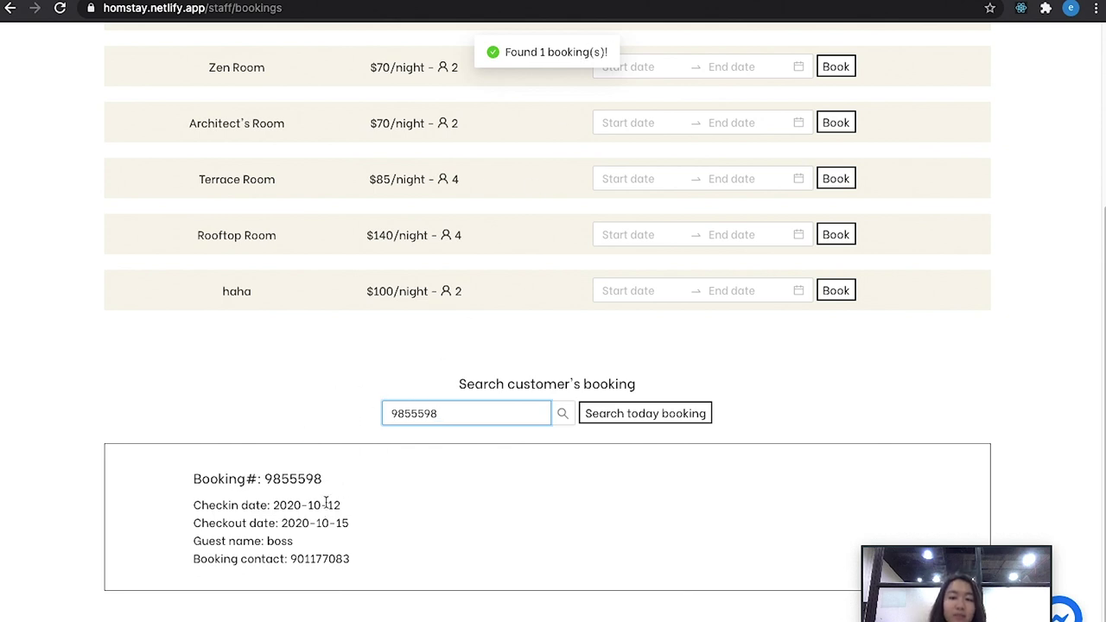
double_click(452, 414)
key("BackSpace")
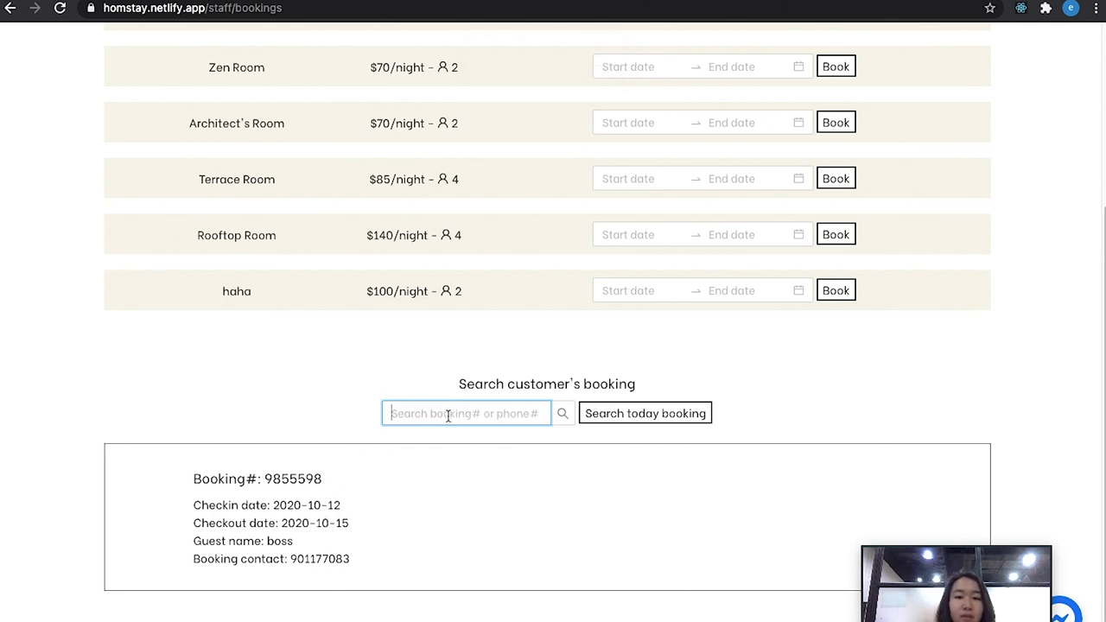
scroll(312, 412, "up", 3)
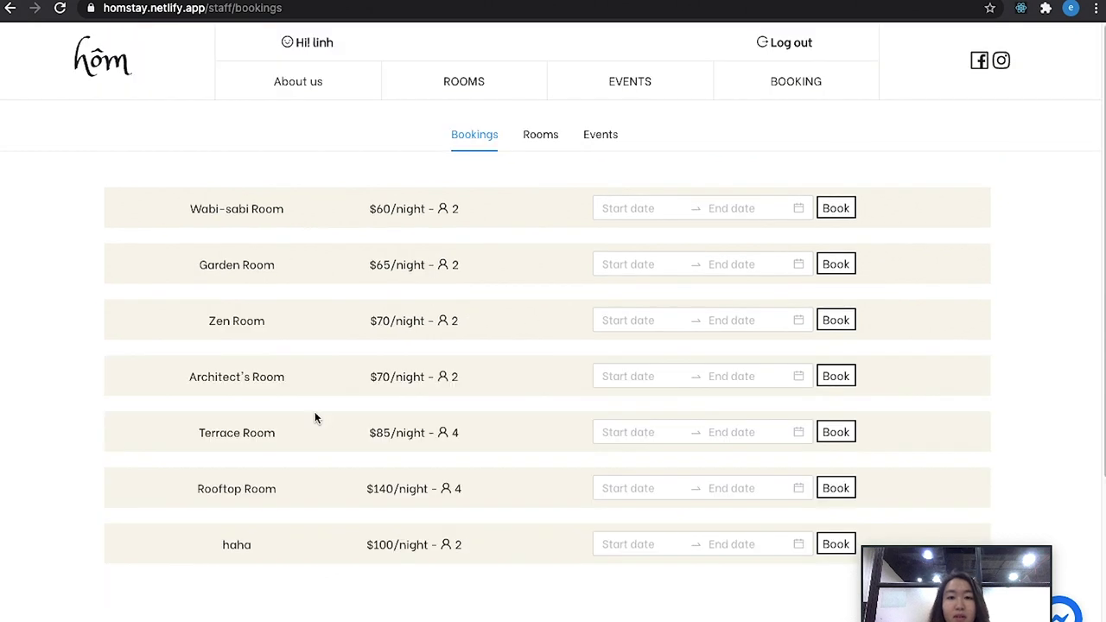
On the Rooms tab, mark Wabi-sabi Room as checked in, then checked out.
left_click(540, 138)
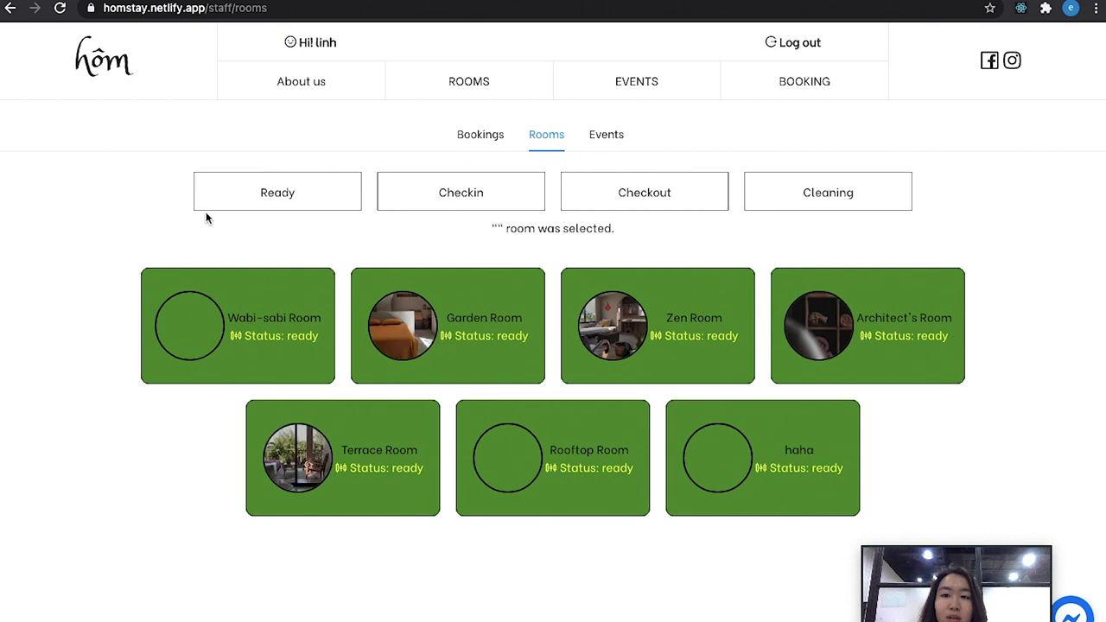
left_click(271, 348)
left_click(471, 194)
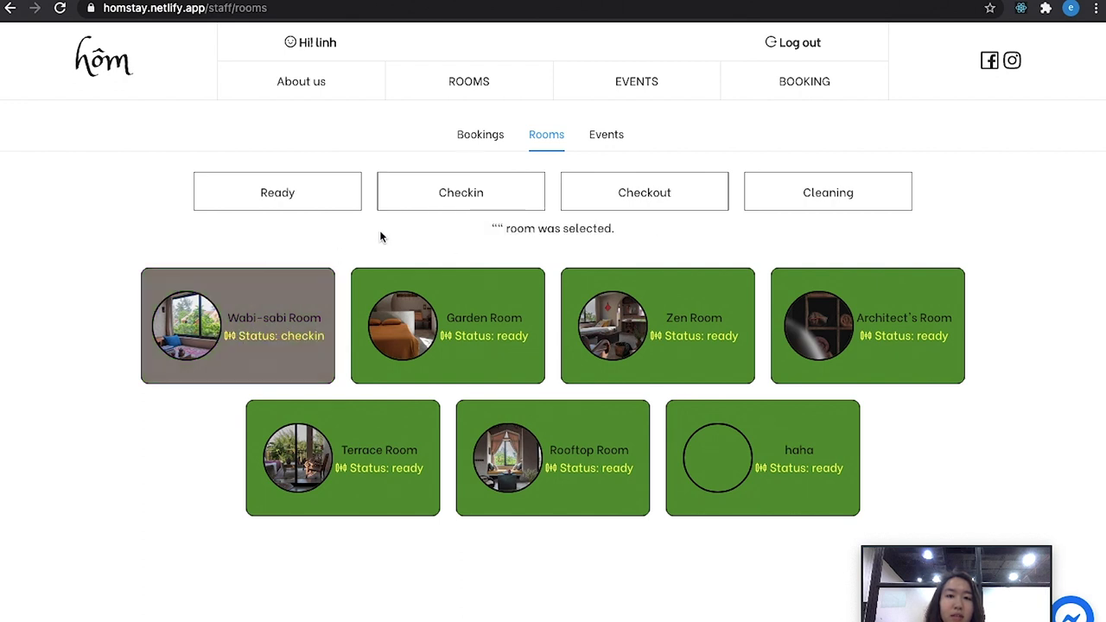
left_click(644, 199)
left_click(279, 343)
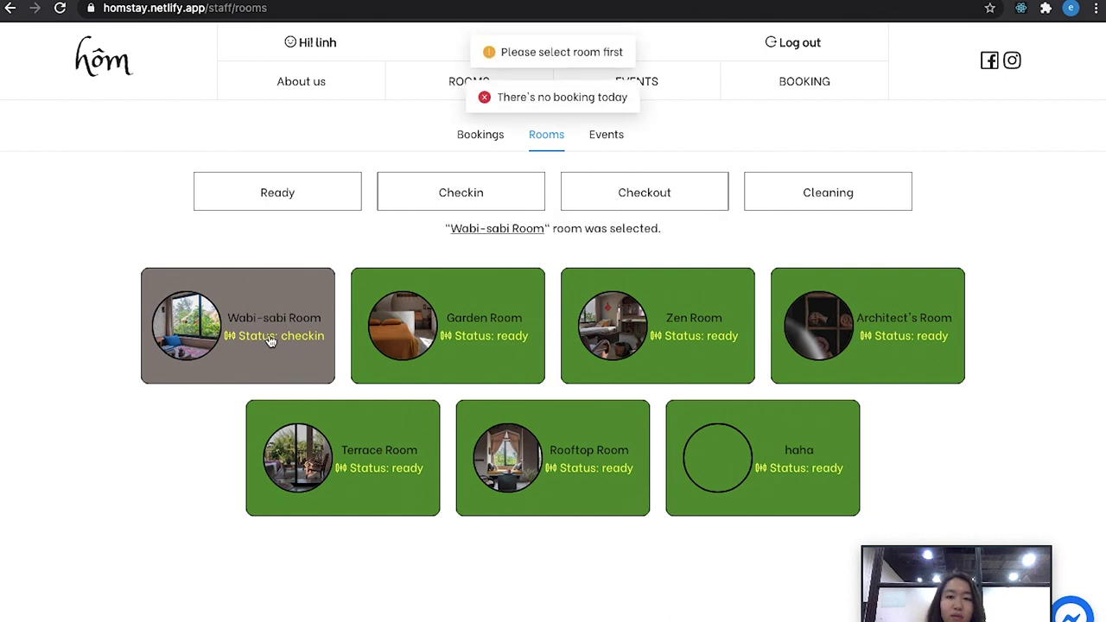
left_click(644, 196)
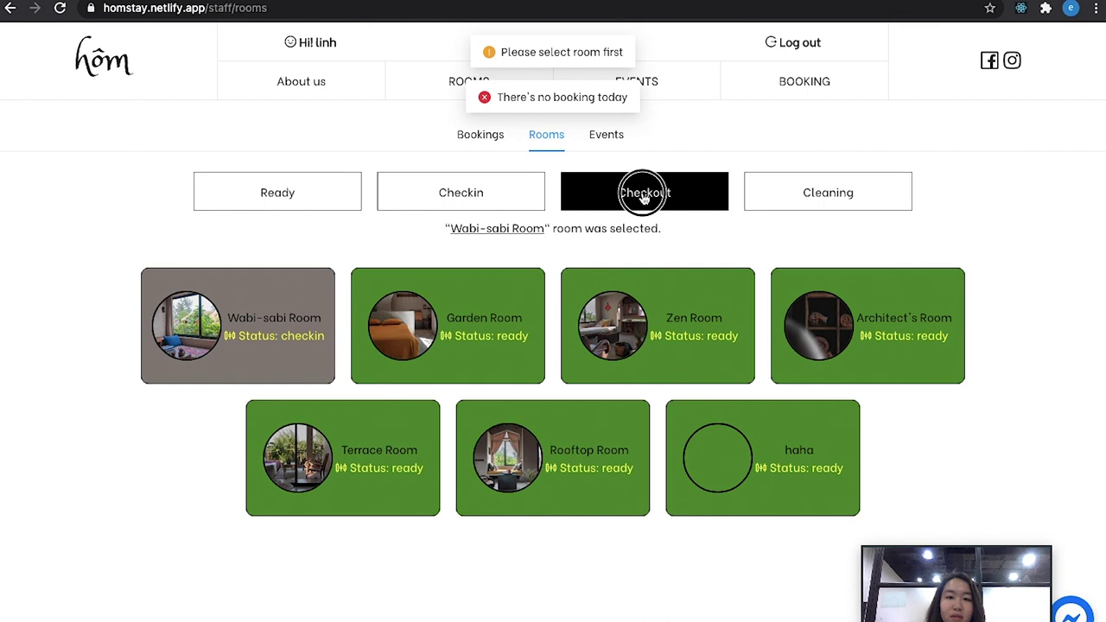
Set Wabi-sabi Room to cleaning, then back to ready.
left_click(268, 347)
left_click(830, 196)
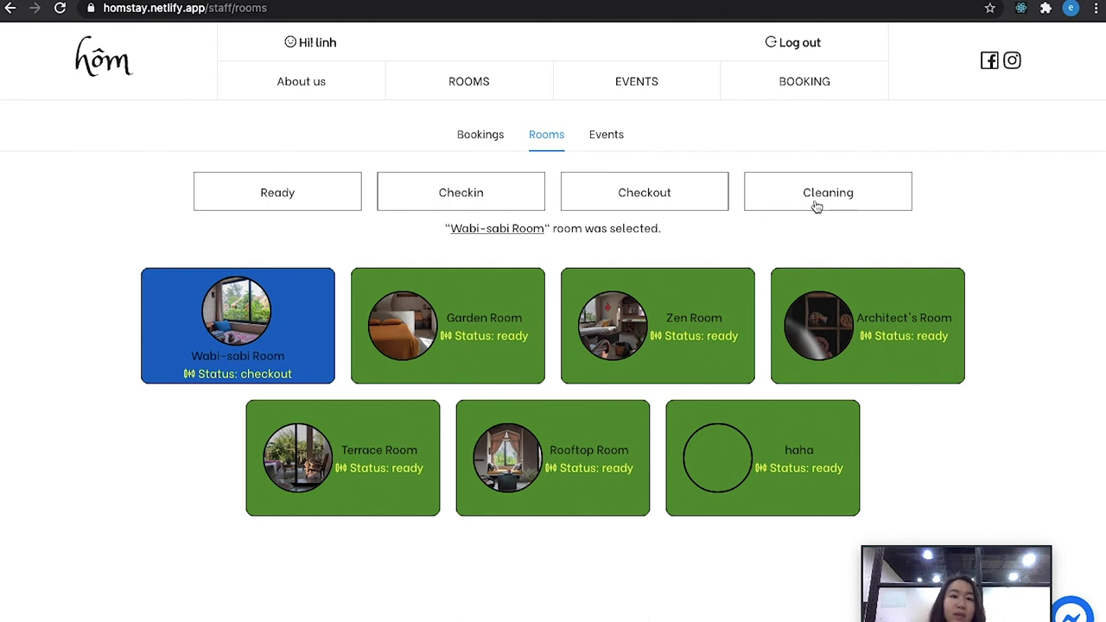
left_click(819, 197)
left_click(264, 326)
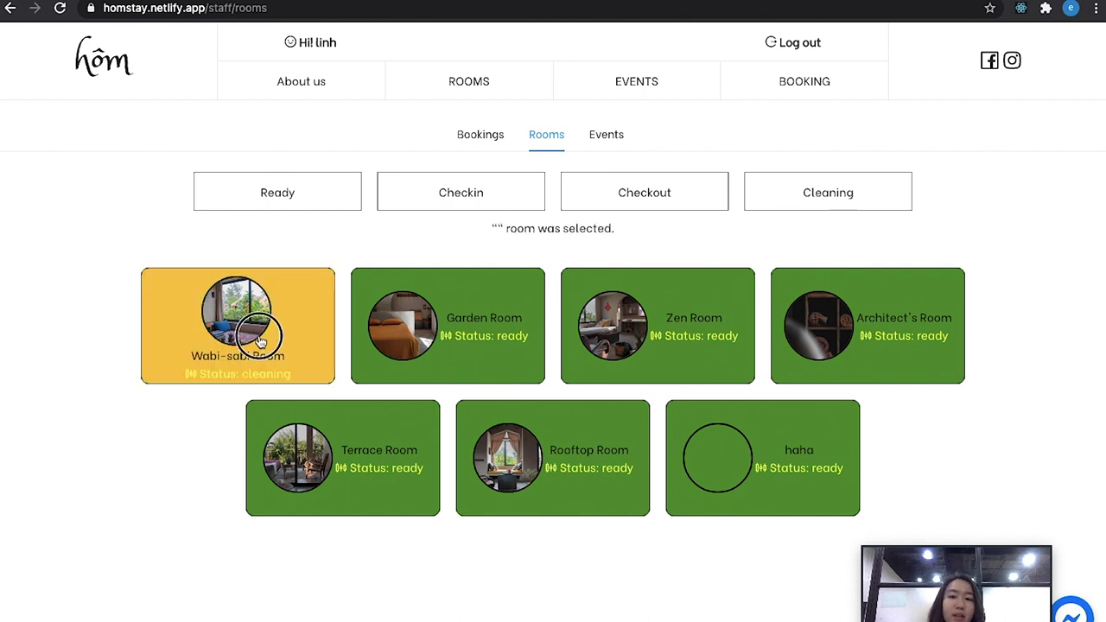
left_click(307, 196)
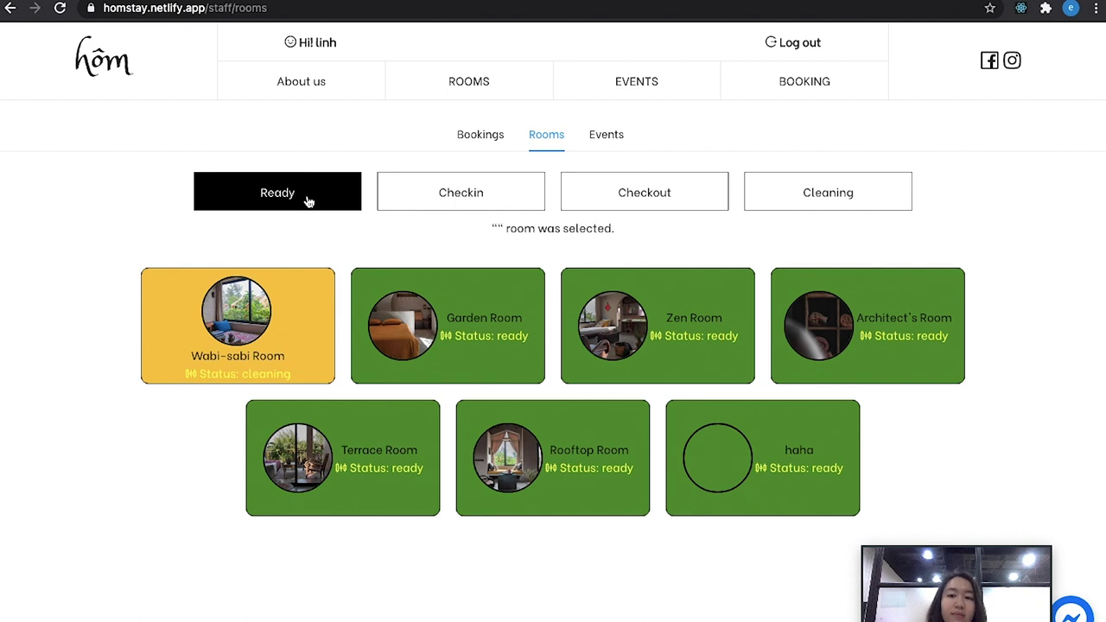